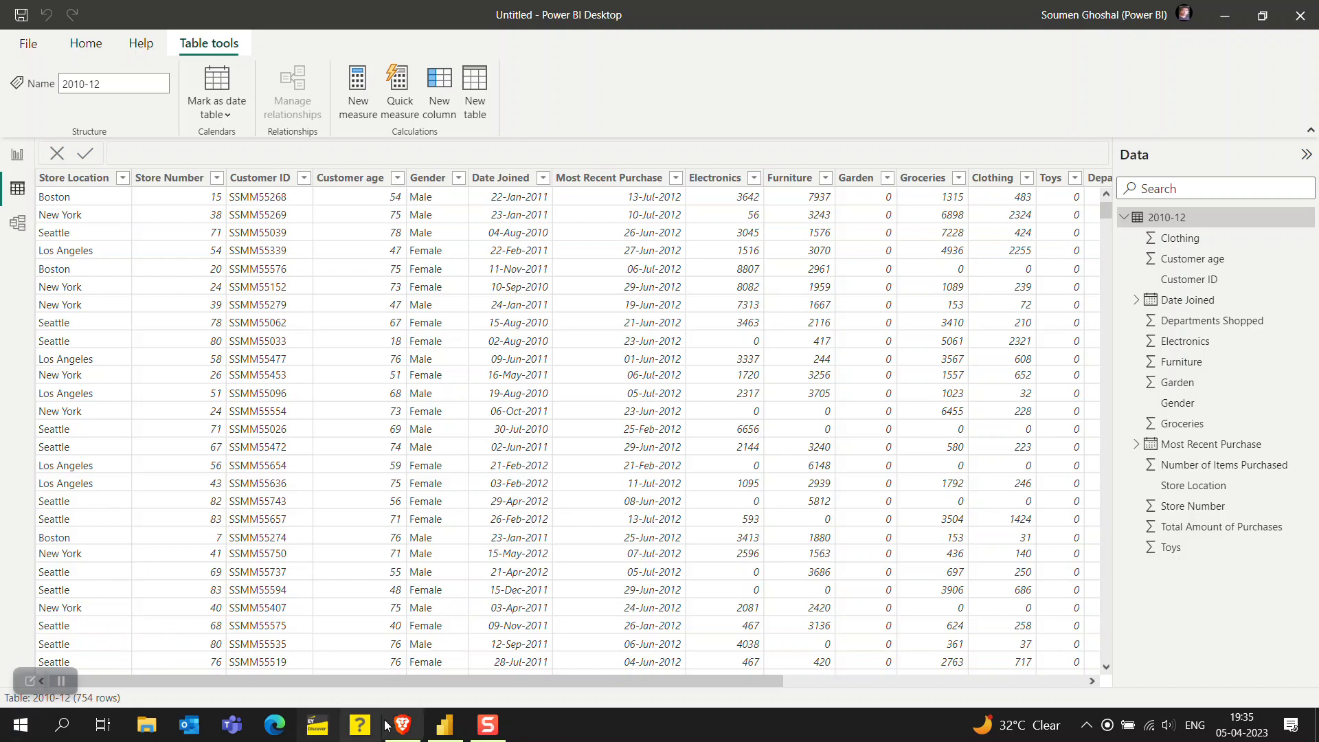
# - Switch to the Brave browser and read the NETWORKDAYS description and its start_date, end_date and weekend arguments in the DAX documentation
pyautogui.click(405, 730)
pyautogui.scroll(5, 549, 319)
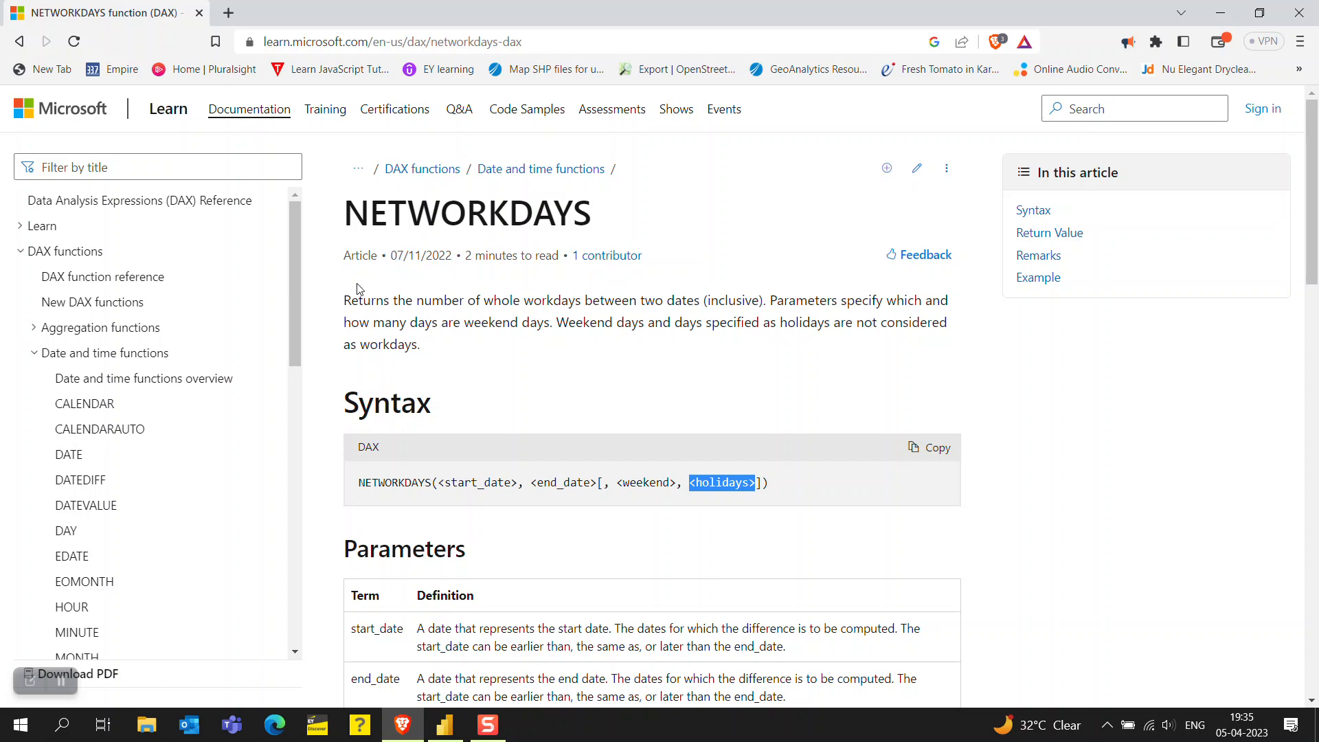
pyautogui.moveTo(345, 300); pyautogui.dragTo(514, 349)
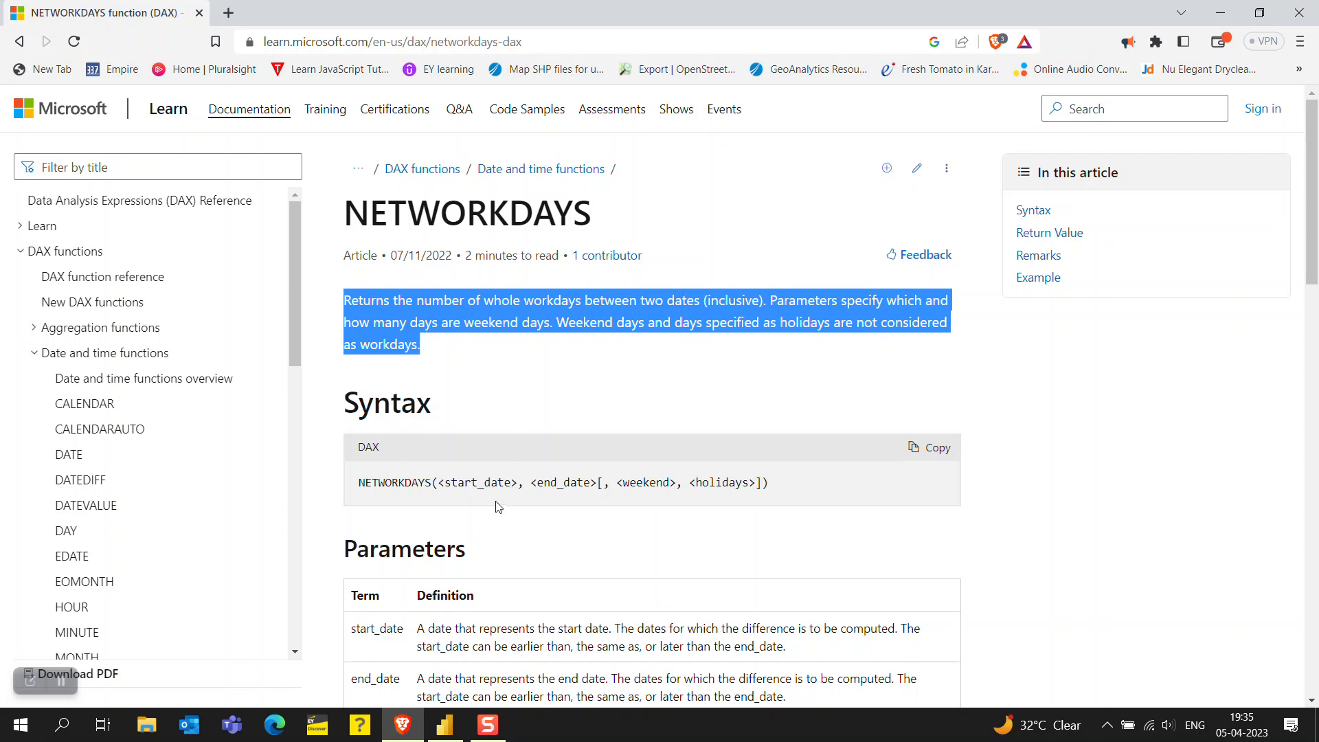
pyautogui.click(439, 481)
pyautogui.moveTo(440, 481); pyautogui.dragTo(520, 482)
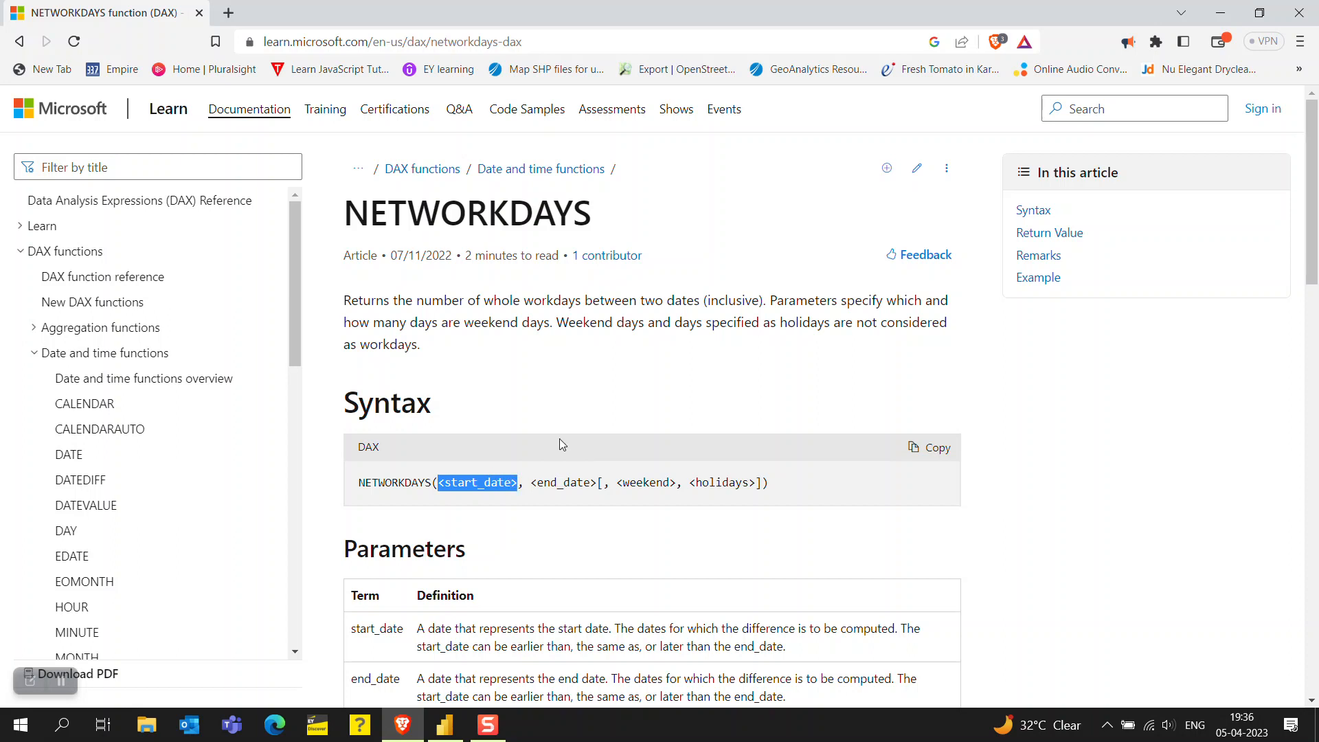
pyautogui.click(559, 485)
pyautogui.moveTo(620, 482); pyautogui.dragTo(678, 485)
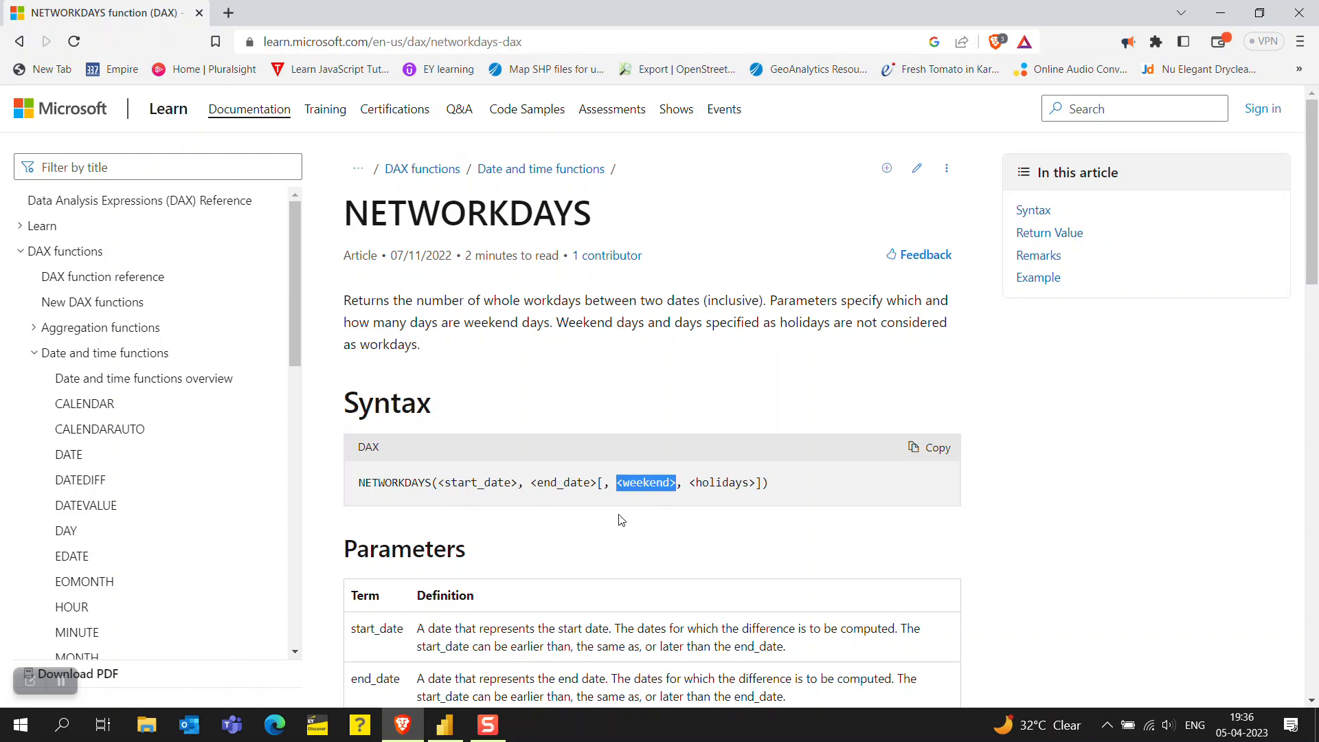
# - Examine the weekend number options in the NETWORKDAYS parameters, including the Sunday-only code 11, and the optional weekend and holidays arguments
pyautogui.scroll(-3, 613, 510)
pyautogui.scroll(-2, 613, 508)
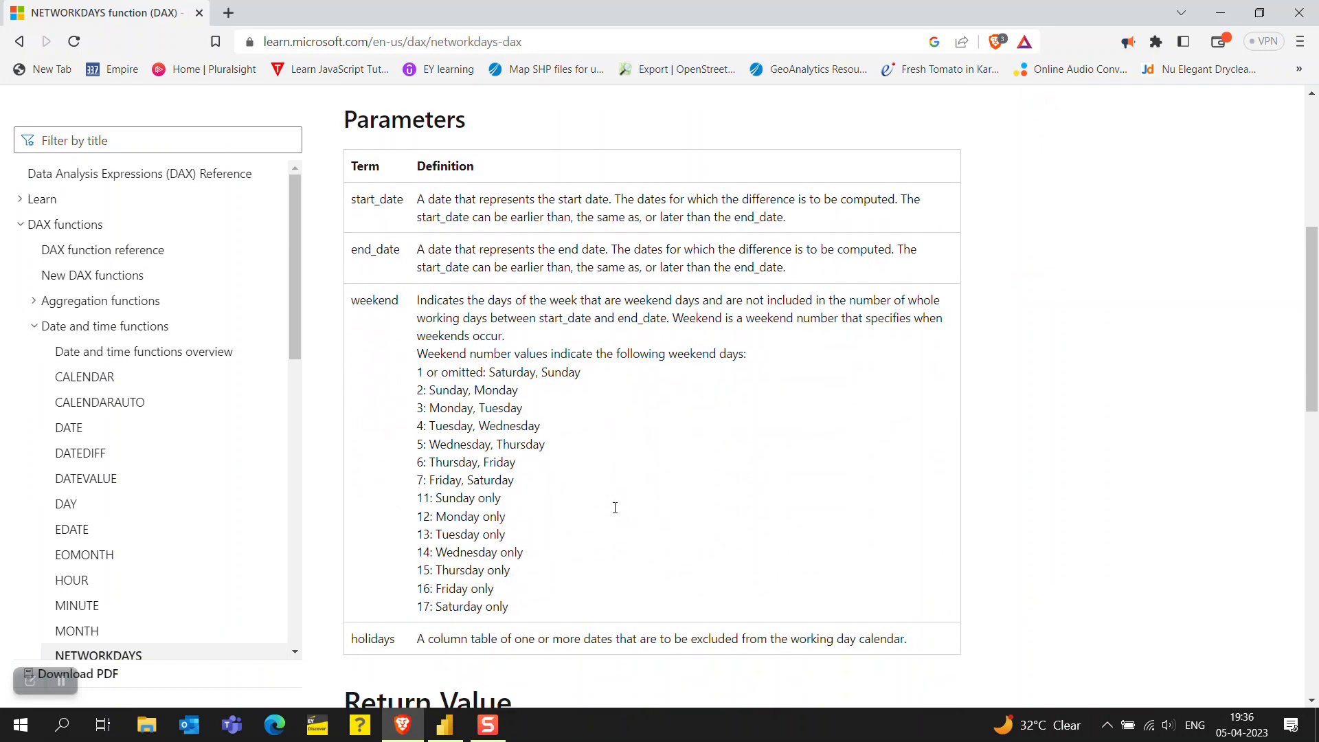
pyautogui.moveTo(414, 380); pyautogui.dragTo(529, 611)
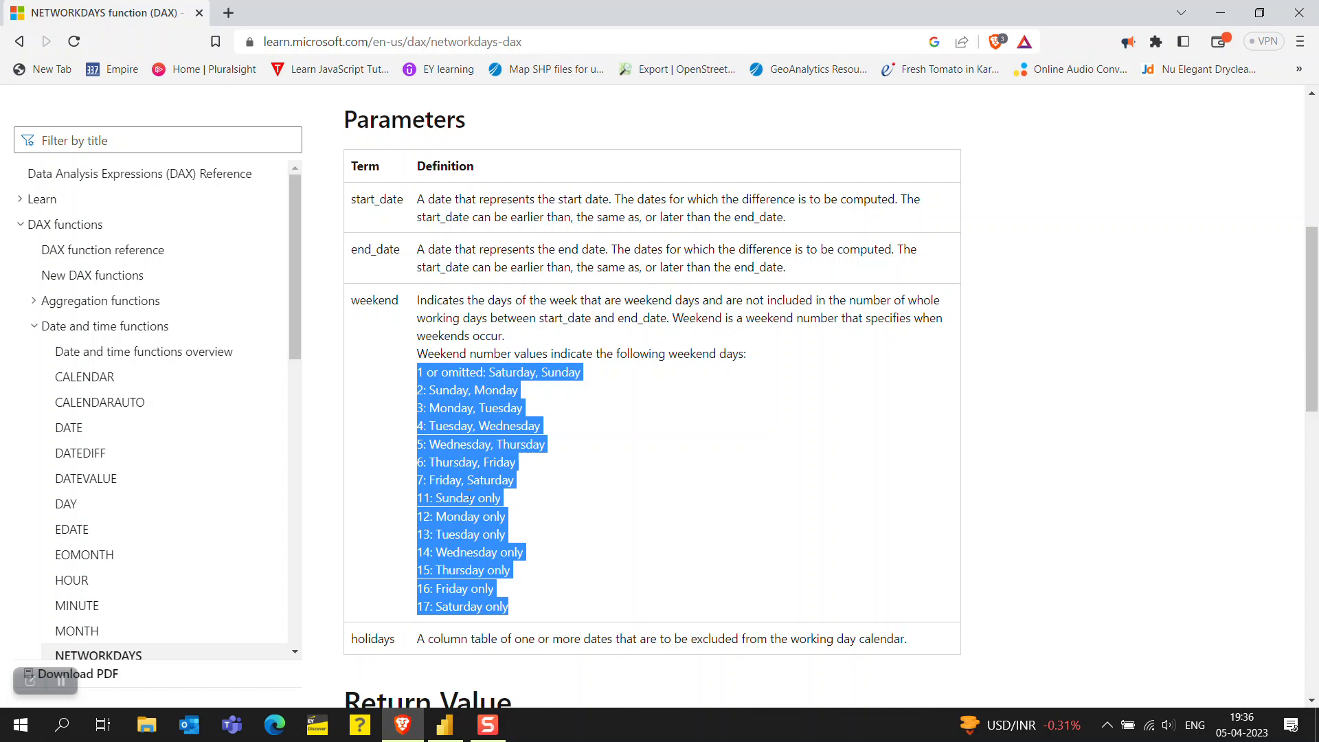
pyautogui.click(392, 508)
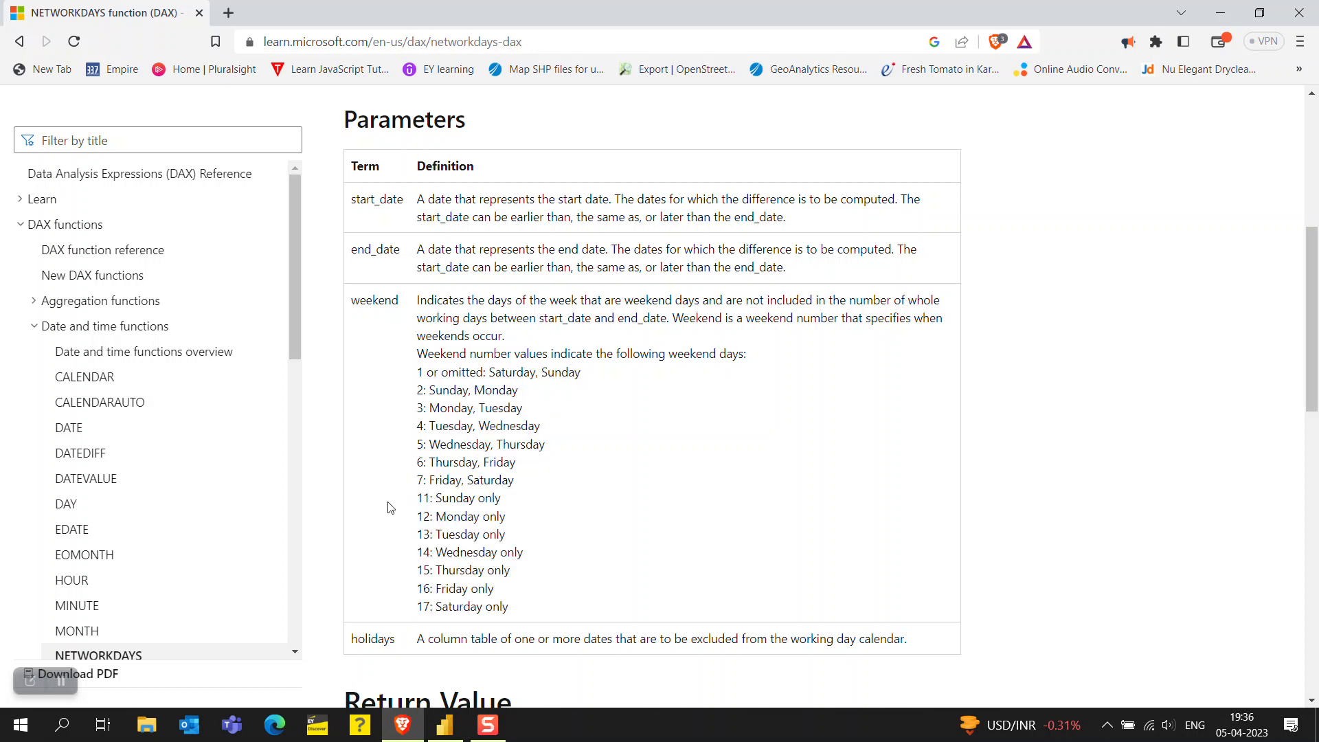
pyautogui.moveTo(416, 505); pyautogui.dragTo(502, 503)
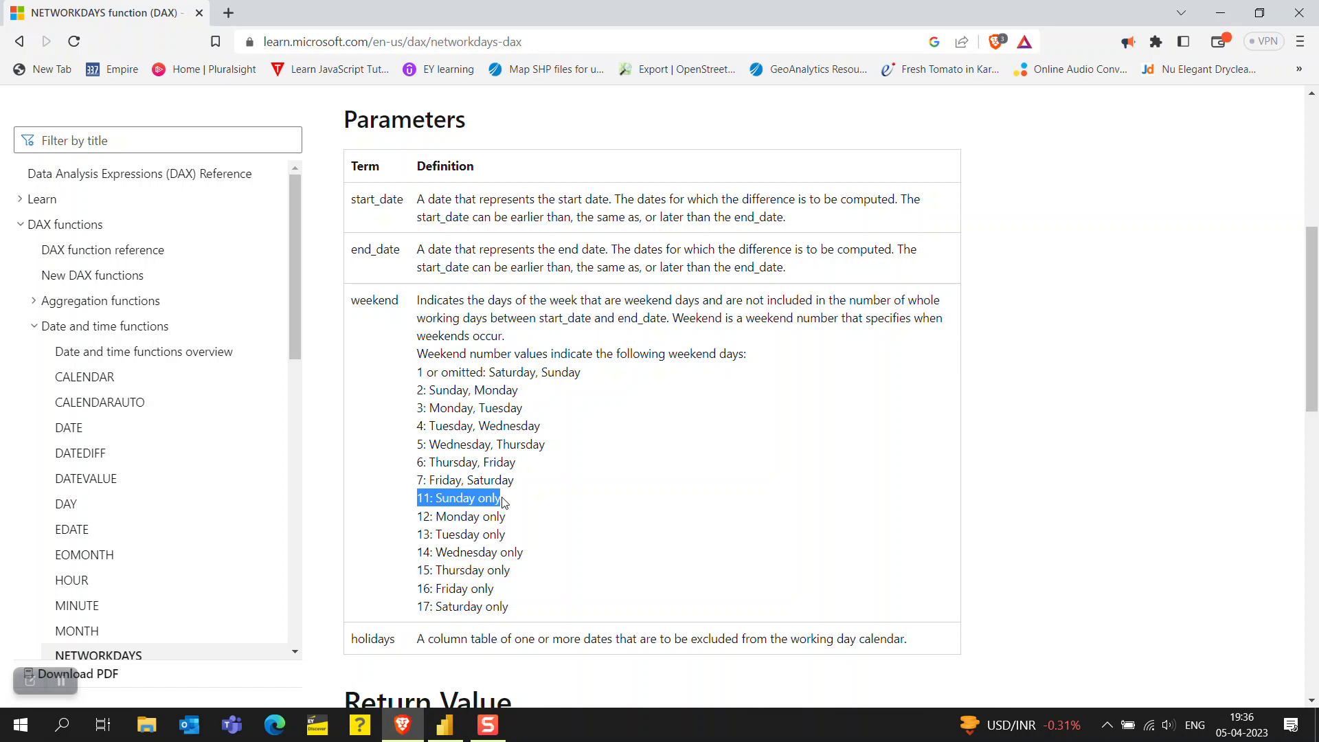
pyautogui.scroll(5, 426, 502)
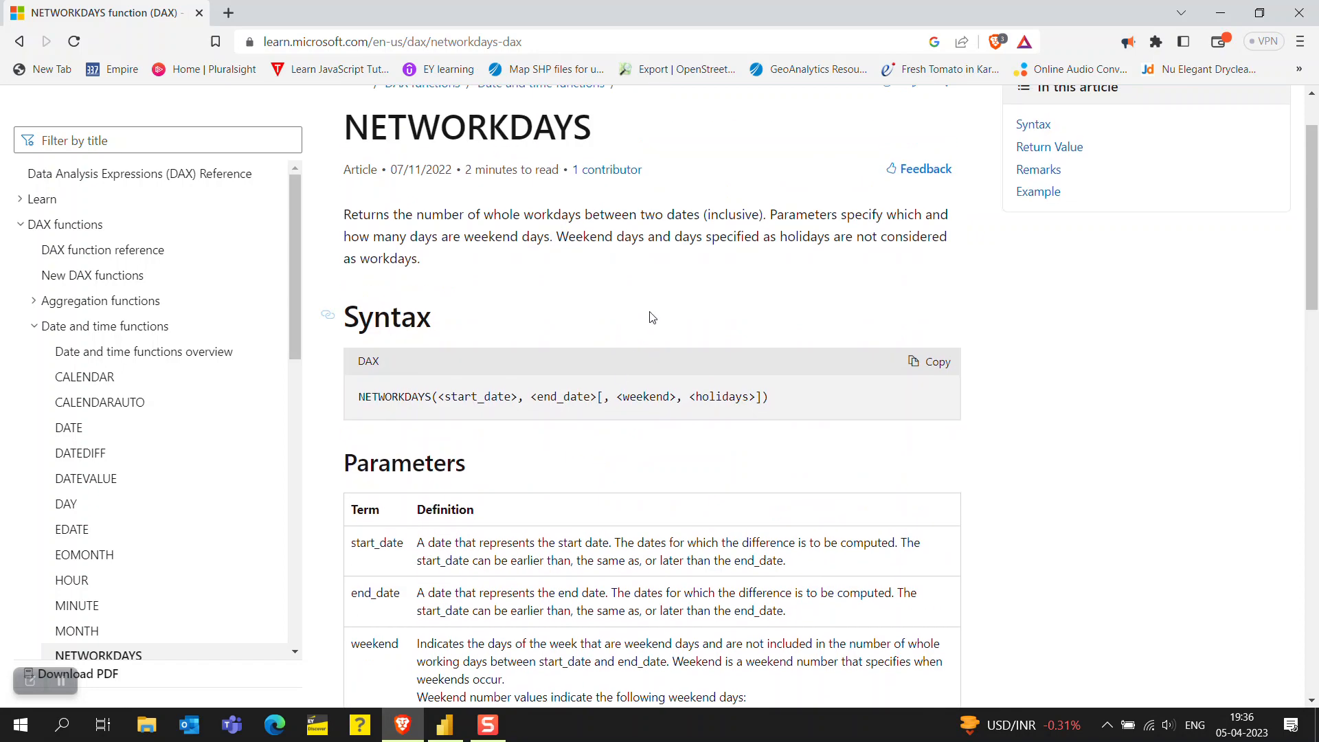
pyautogui.moveTo(617, 397); pyautogui.dragTo(679, 394)
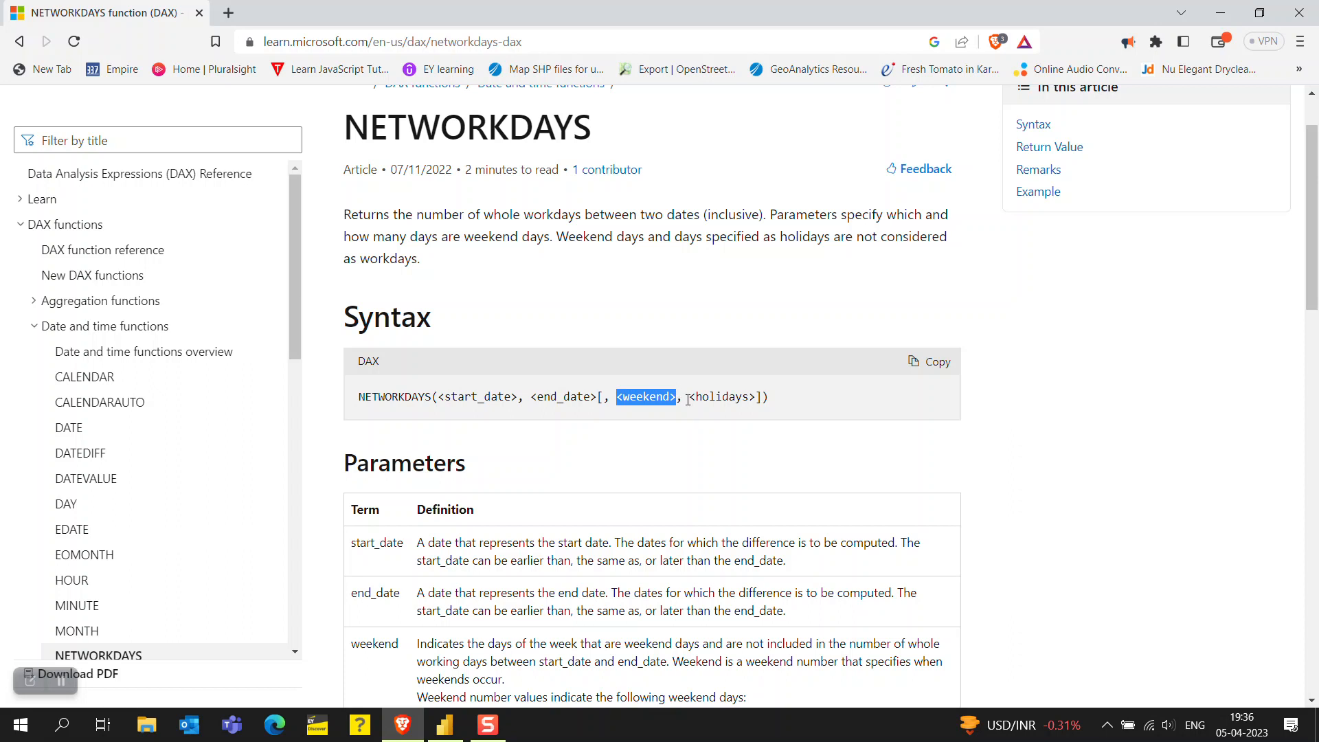
pyautogui.moveTo(690, 397); pyautogui.dragTo(756, 397)
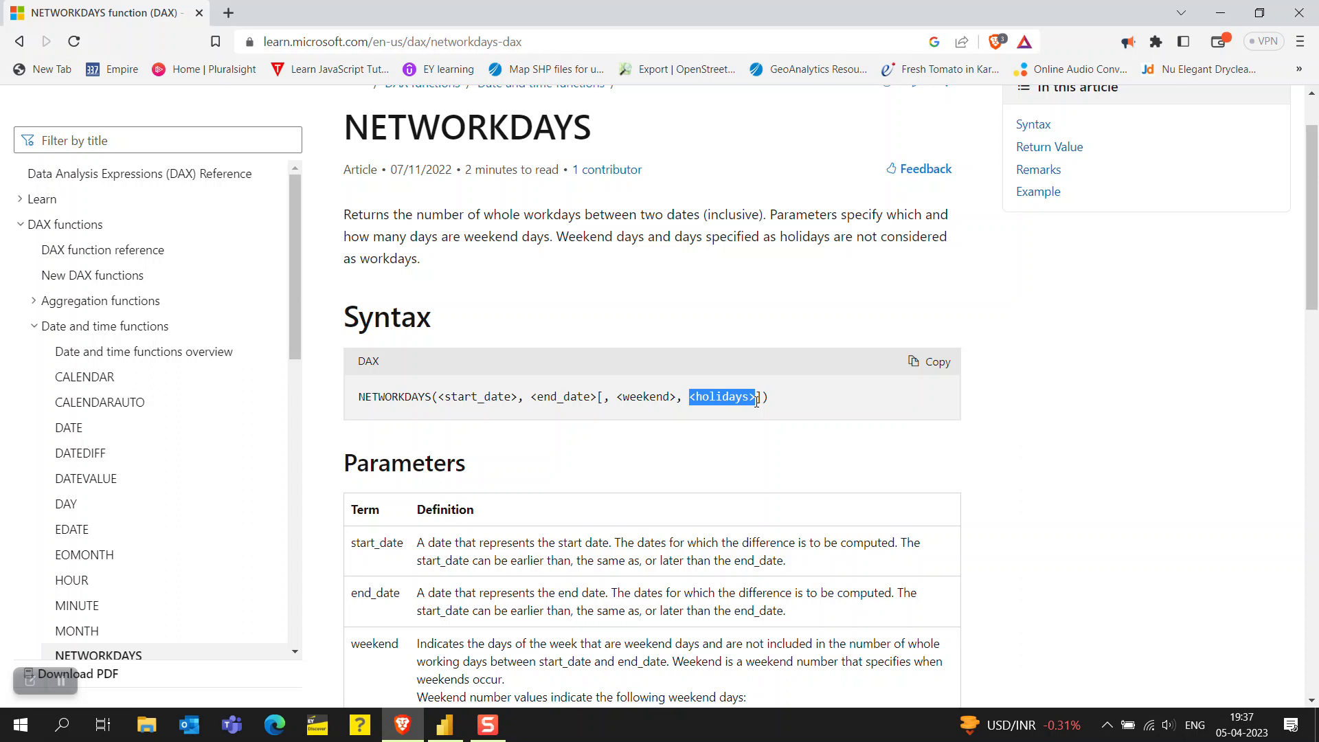
# - Switch back to Power BI Desktop and review the 2010-12 table, focusing on its Date Joined and Most Recent Purchase columns
pyautogui.hotkey('alt', 'Tab')
pyautogui.press('Tab')
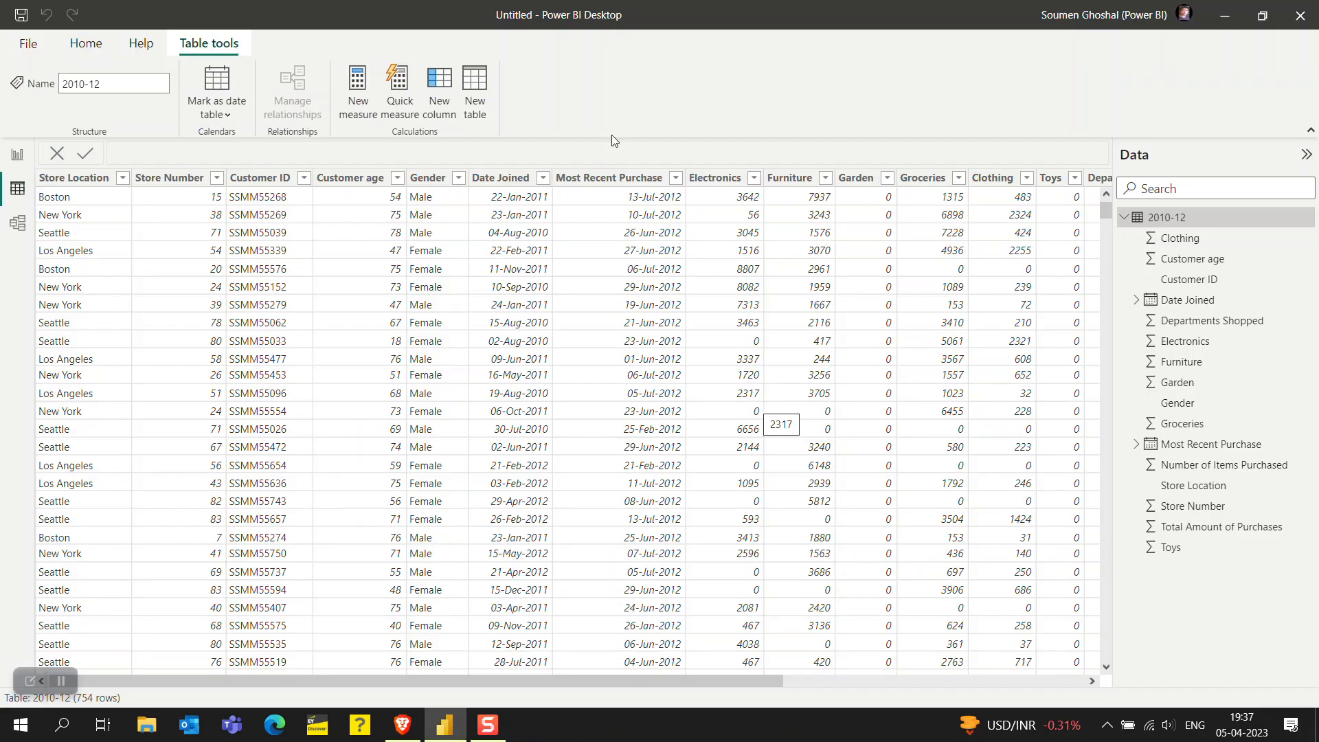
pyautogui.moveTo(677, 683); pyautogui.dragTo(1036, 682)
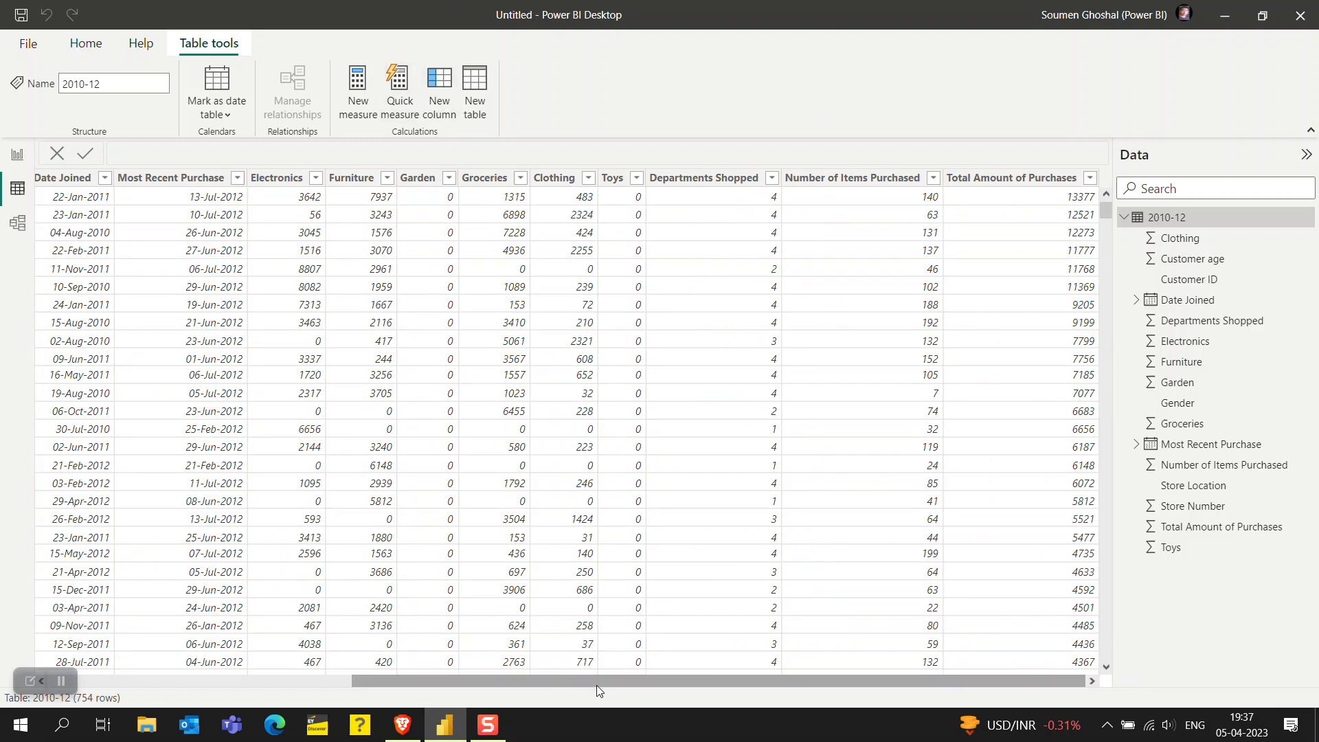
pyautogui.moveTo(596, 683); pyautogui.dragTo(335, 680)
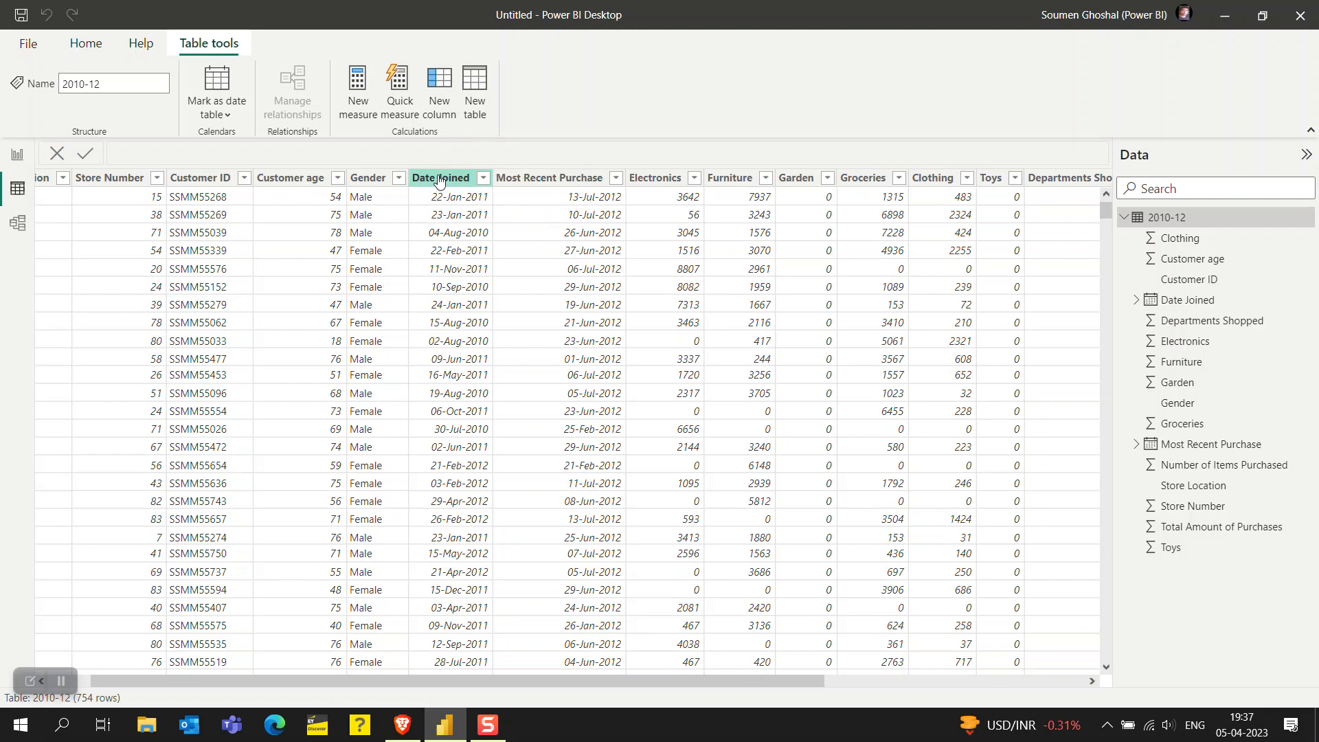
pyautogui.click(532, 180)
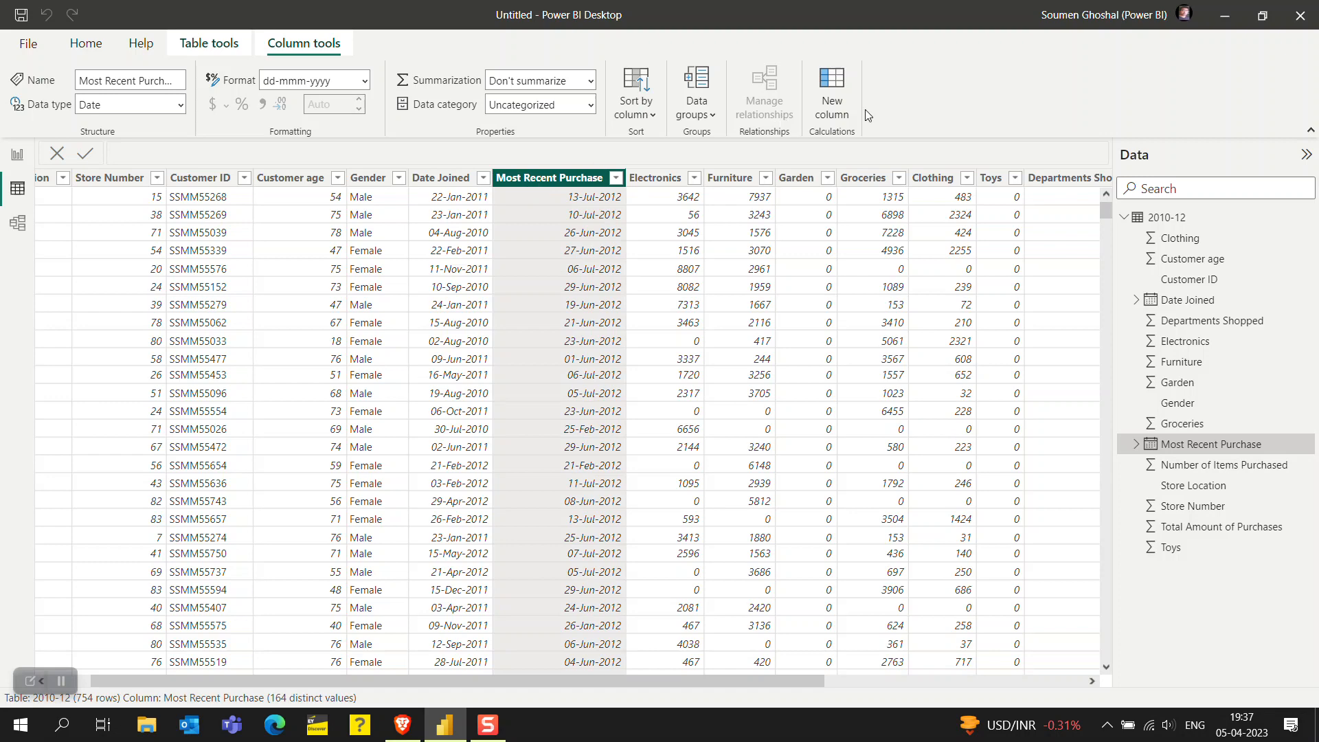
# - Add a calculated column named "Date_Difference Excluding Weekends" to the 2010-12 table and begin its formula with NETWORKDAYS
pyautogui.click(831, 91)
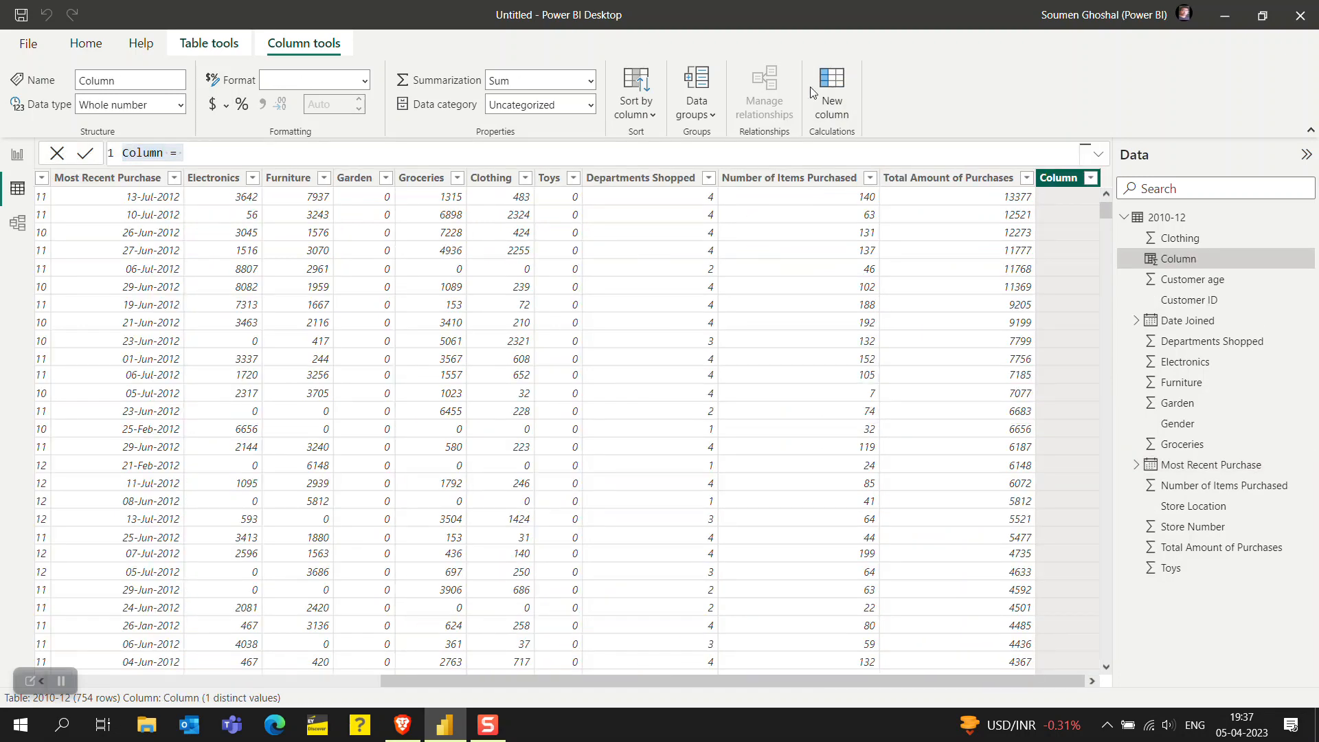
pyautogui.write('Date_Difference Excluding Weekends')
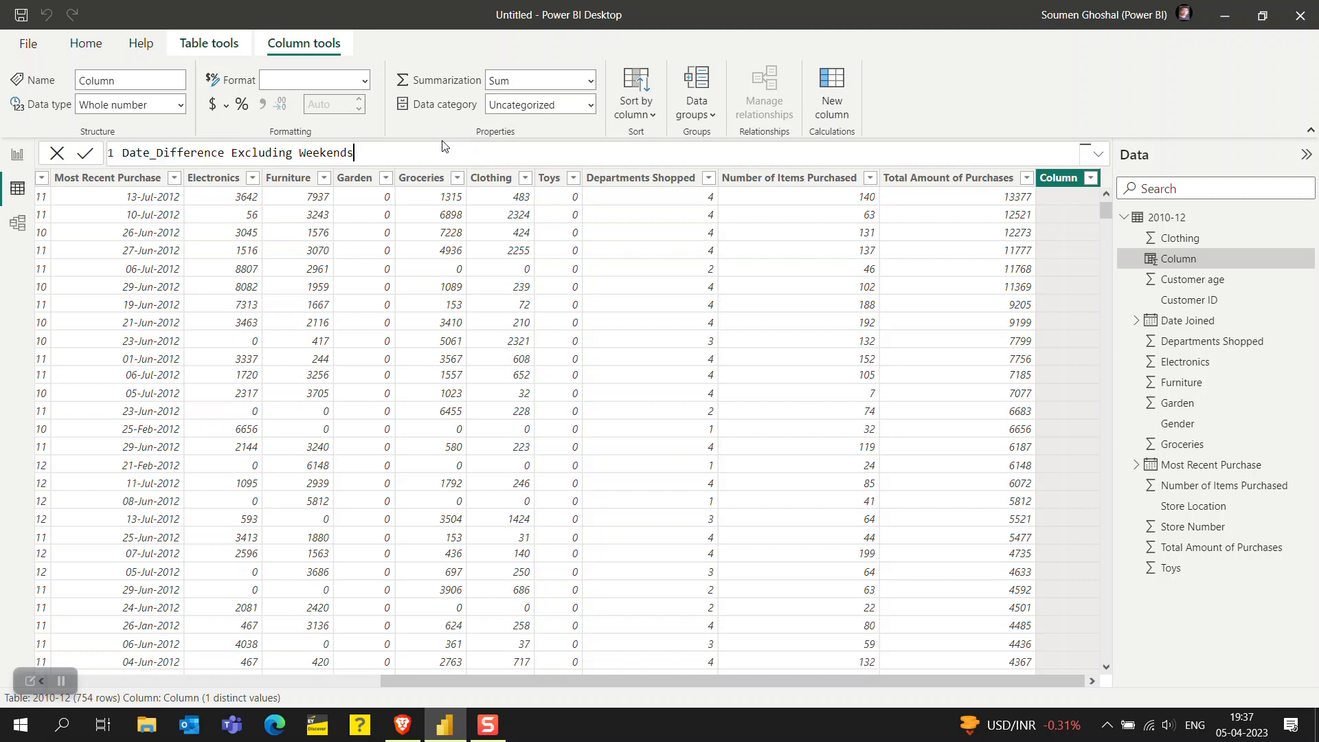
pyautogui.write('= Ne')
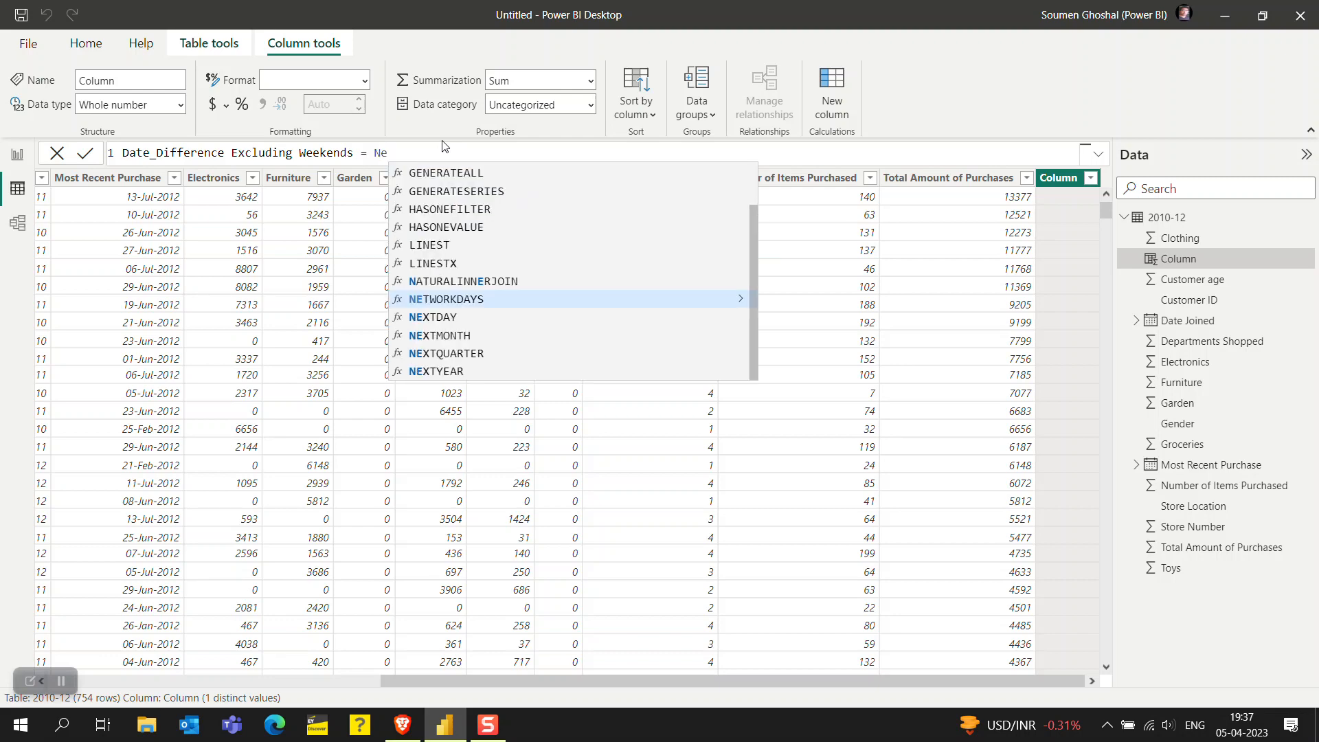
pyautogui.press('Tab')
# - Supply [Date Joined] as the start date argument of the NETWORKDAYS formula
pyautogui.write('[')
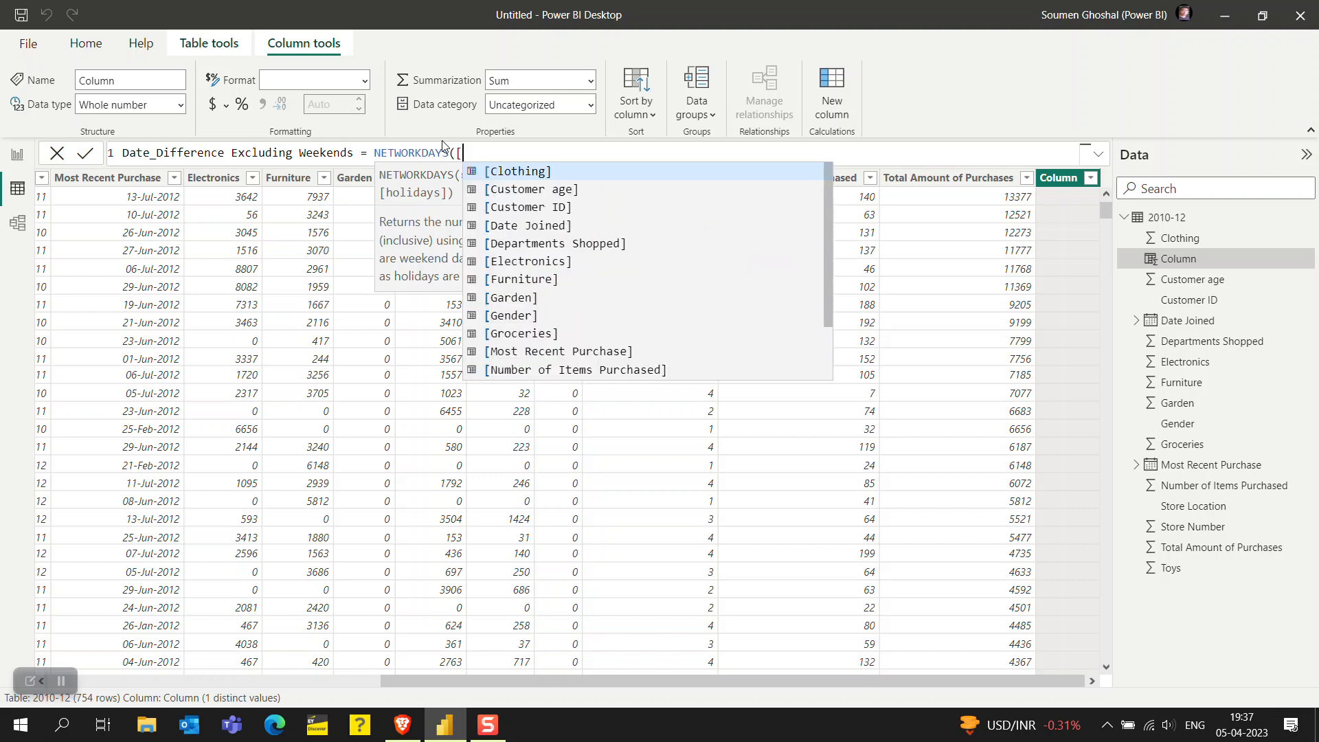
pyautogui.press('Down')
pyautogui.press('Down')
pyautogui.press('Down')
pyautogui.press('Tab')
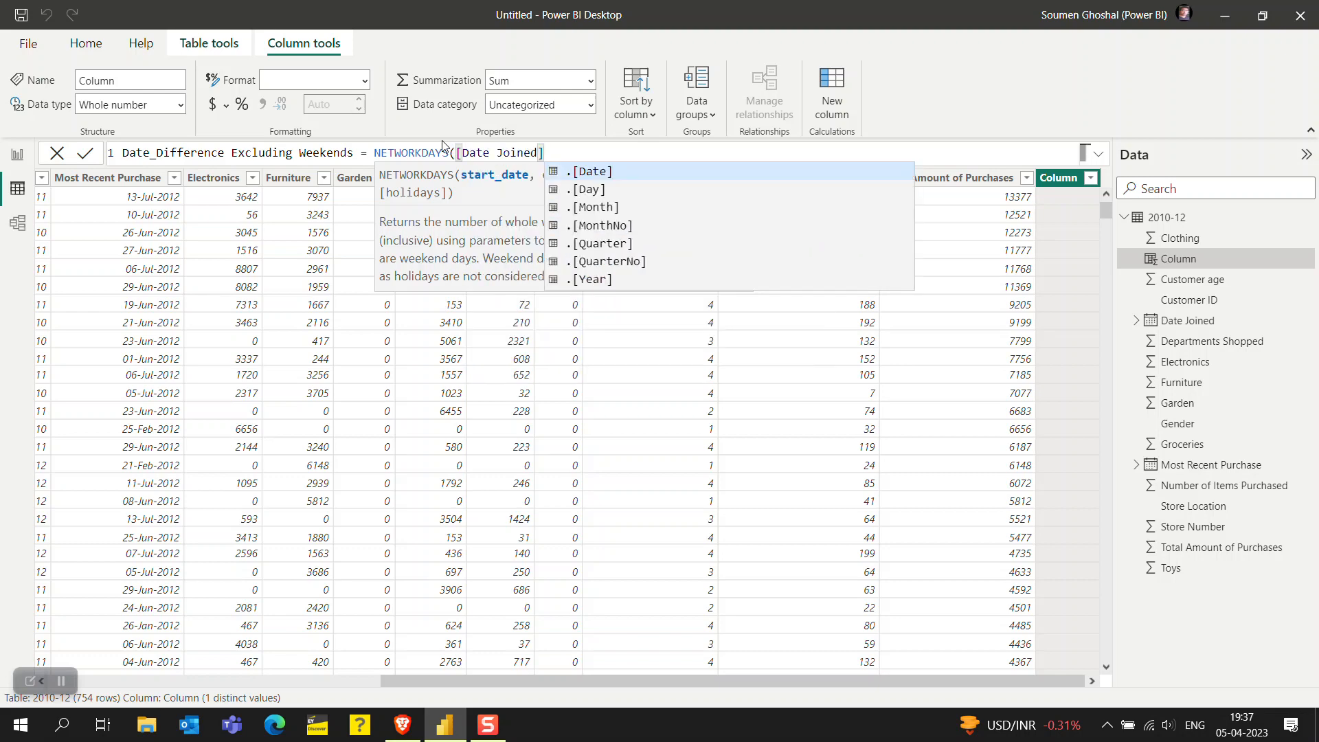
# - Supply [Most Recent Purchase] as the NETWORKDAYS end date, close the formula without optional arguments and commit the column
pyautogui.write(',[')
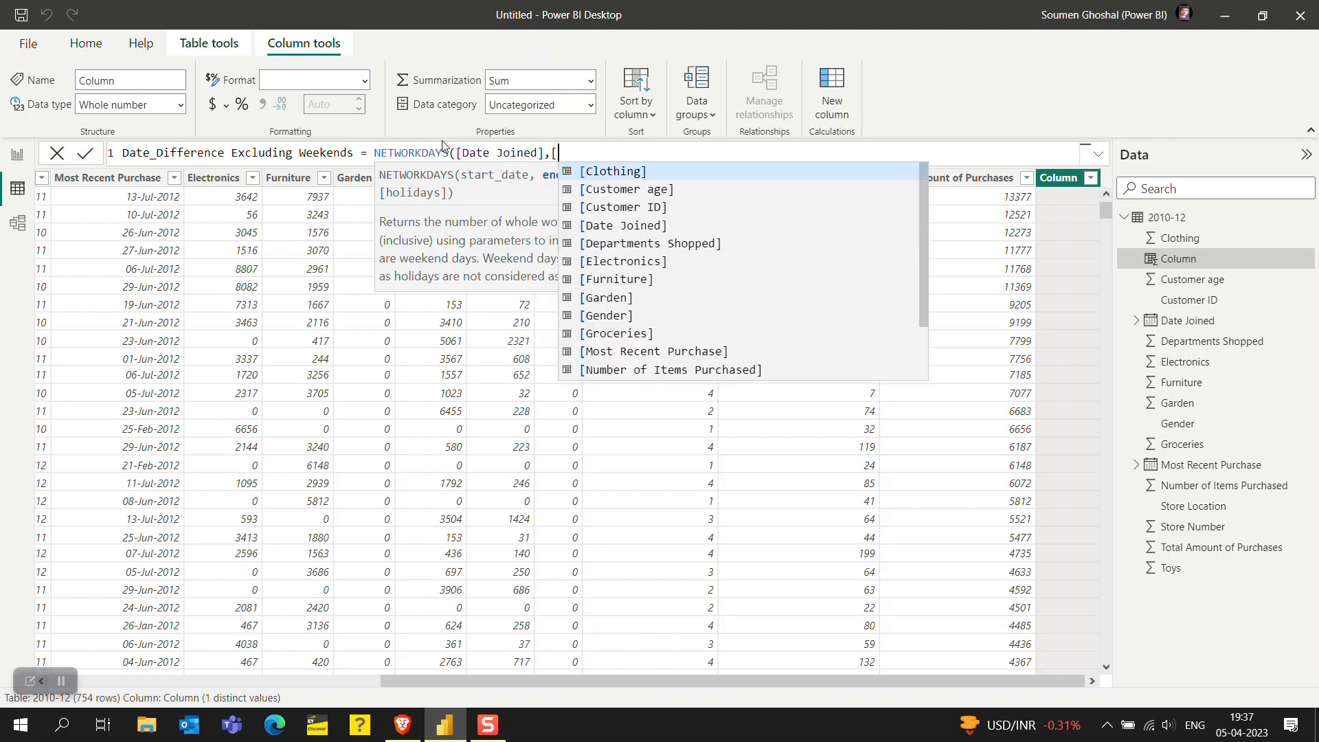
pyautogui.press('Down')
pyautogui.press('Down')
pyautogui.press('Down')
pyautogui.press('Down')
pyautogui.press('Down')
pyautogui.press('Down')
pyautogui.press('Down')
pyautogui.press('Down')
pyautogui.press('Down')
pyautogui.press('Down')
pyautogui.press('Down')
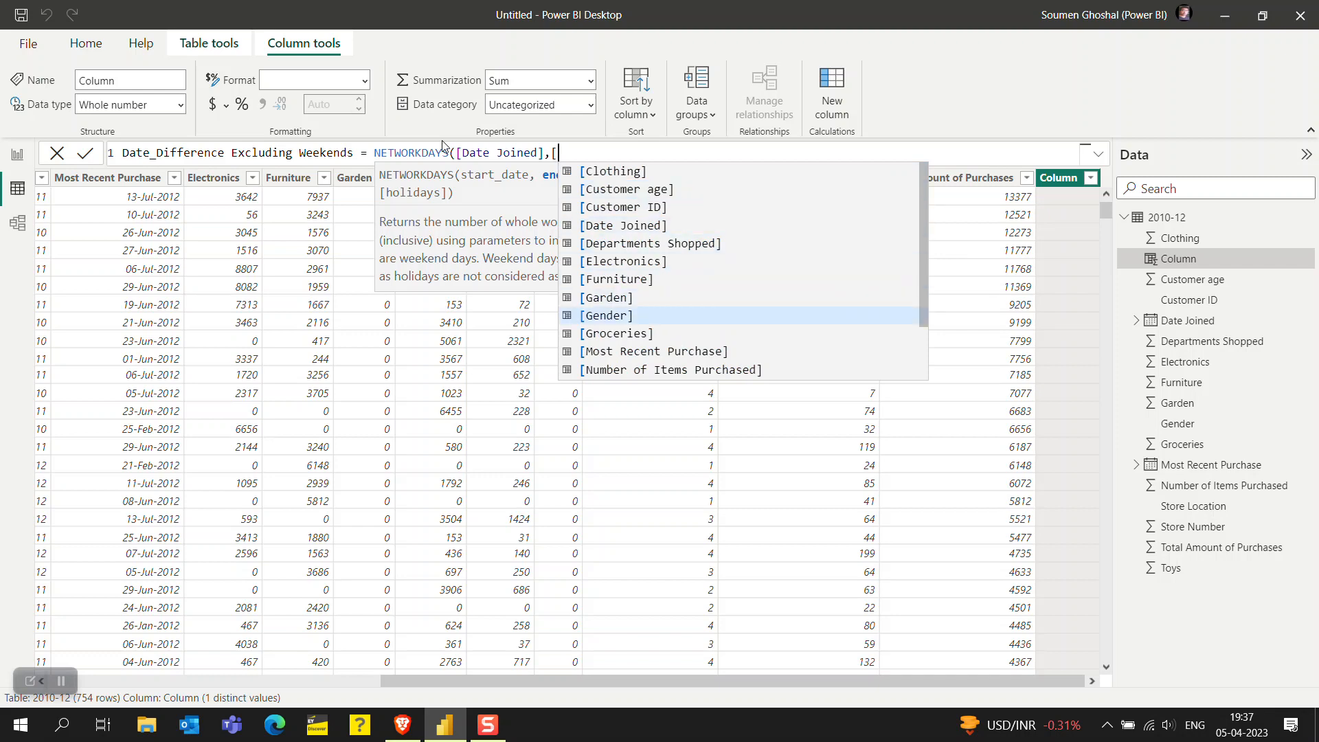
pyautogui.press('Up')
pyautogui.press('Tab')
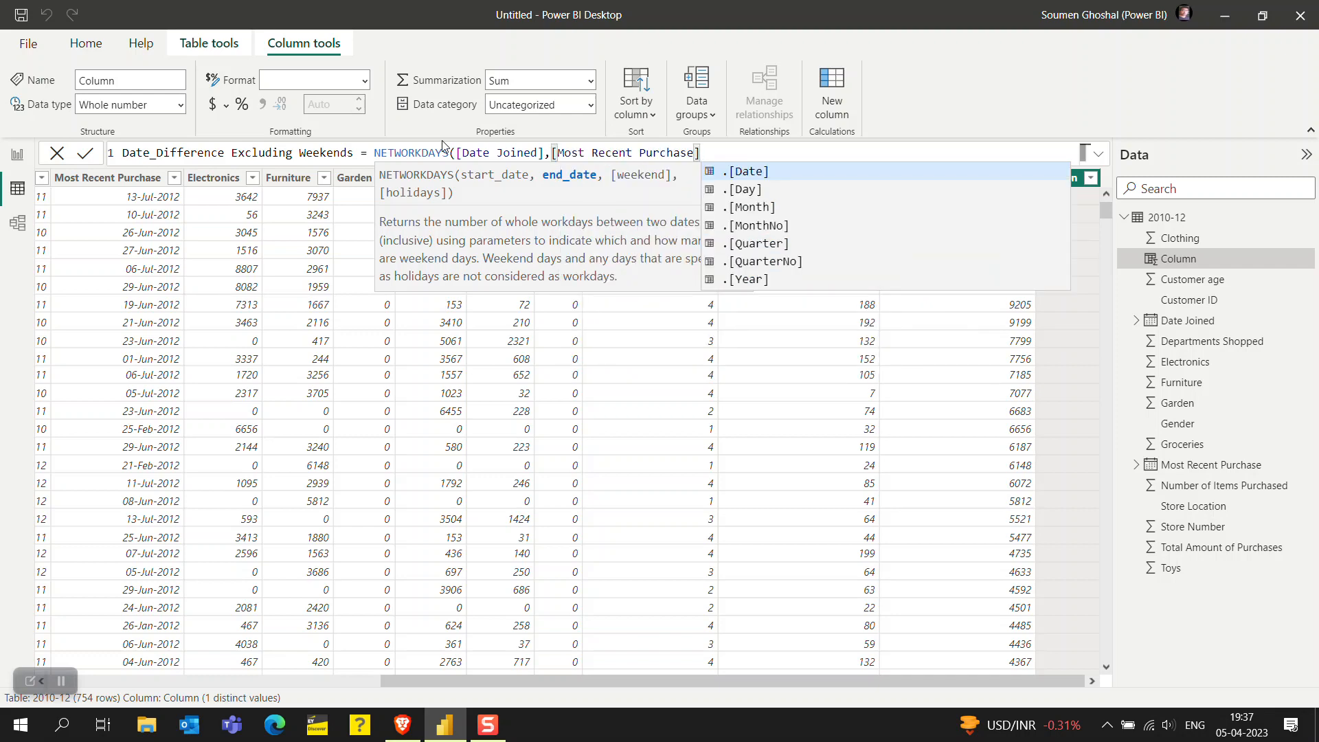
pyautogui.write(')')
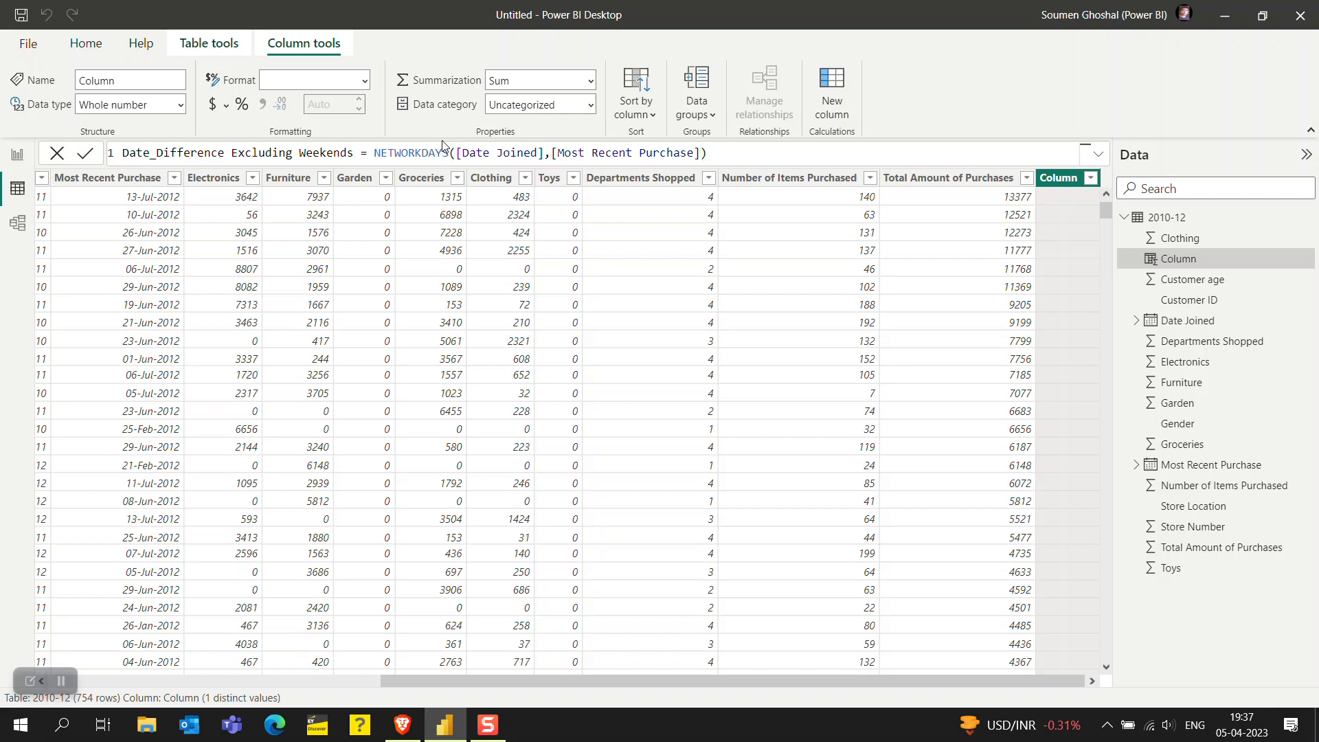
pyautogui.press('Return')
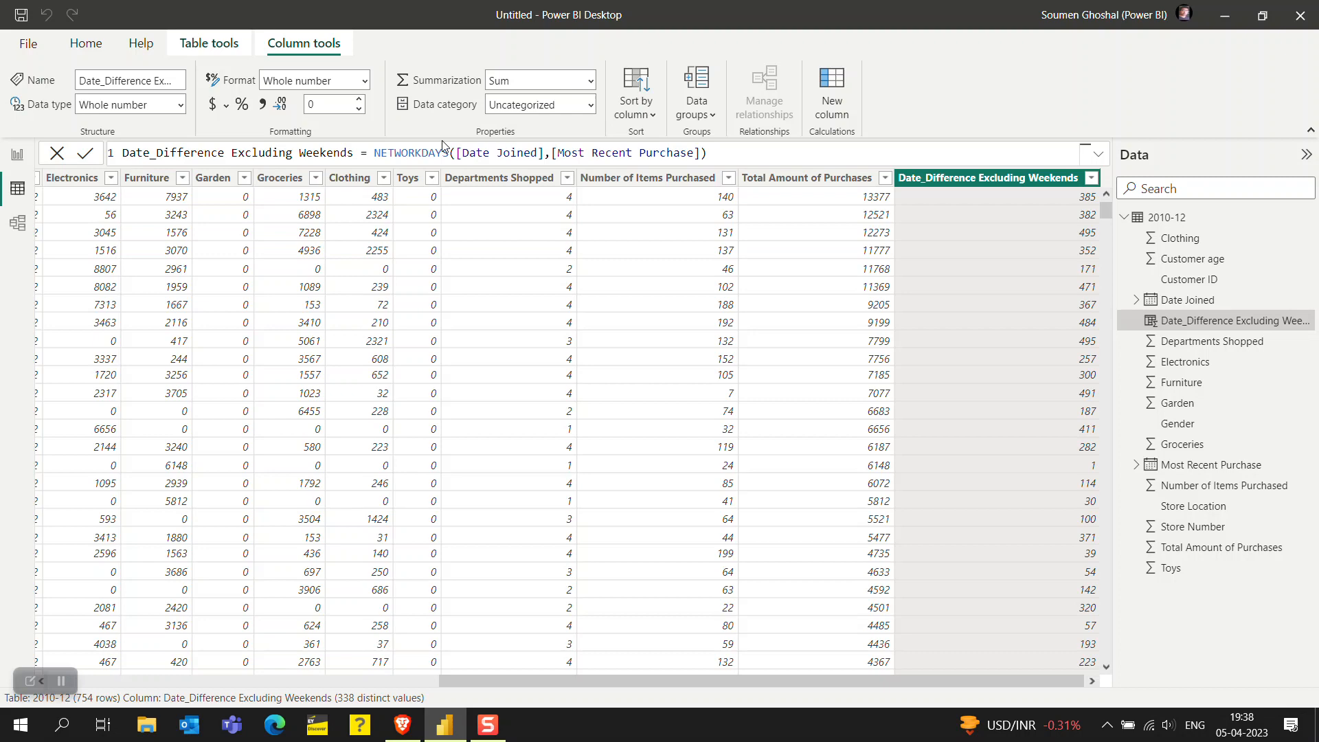
# - Filter the Date Joined column to only 08-Oct-2011 and check that row's Date_Difference Excluding Weekends value
pyautogui.moveTo(542, 680); pyautogui.dragTo(123, 668)
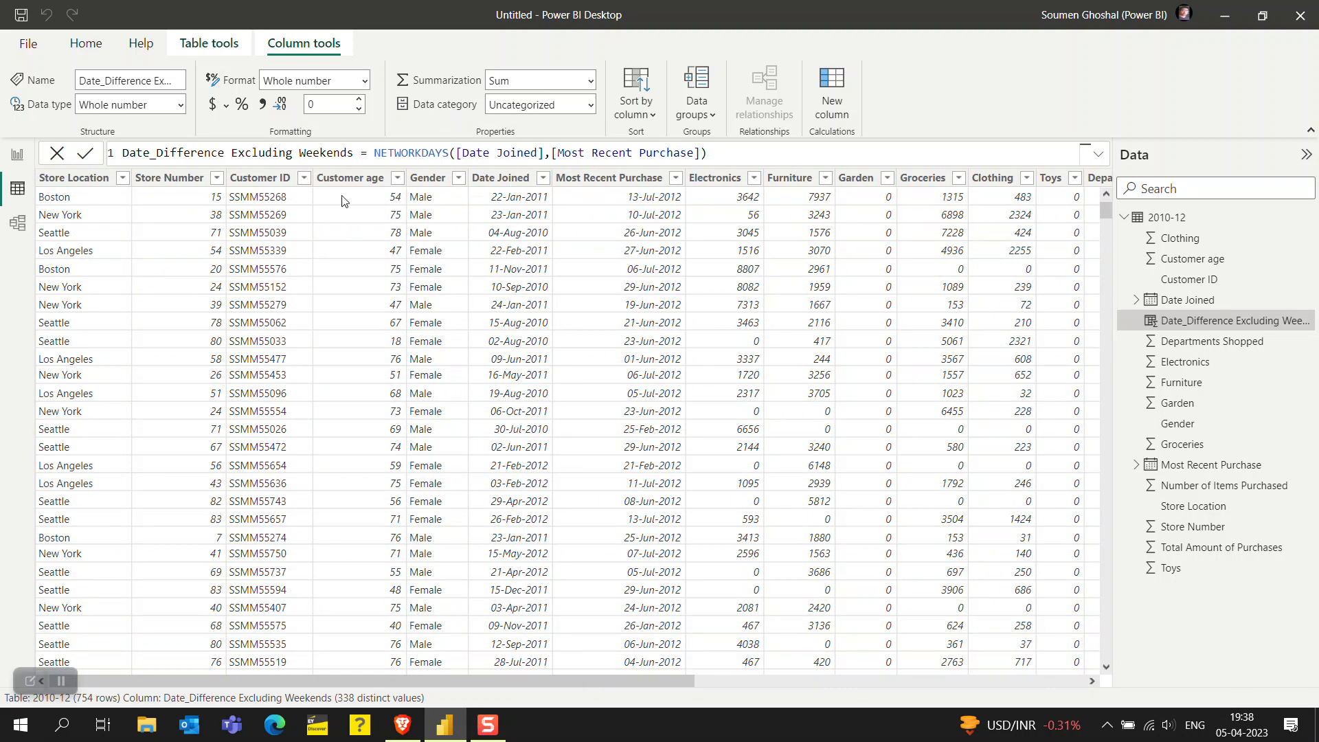
pyautogui.click(543, 180)
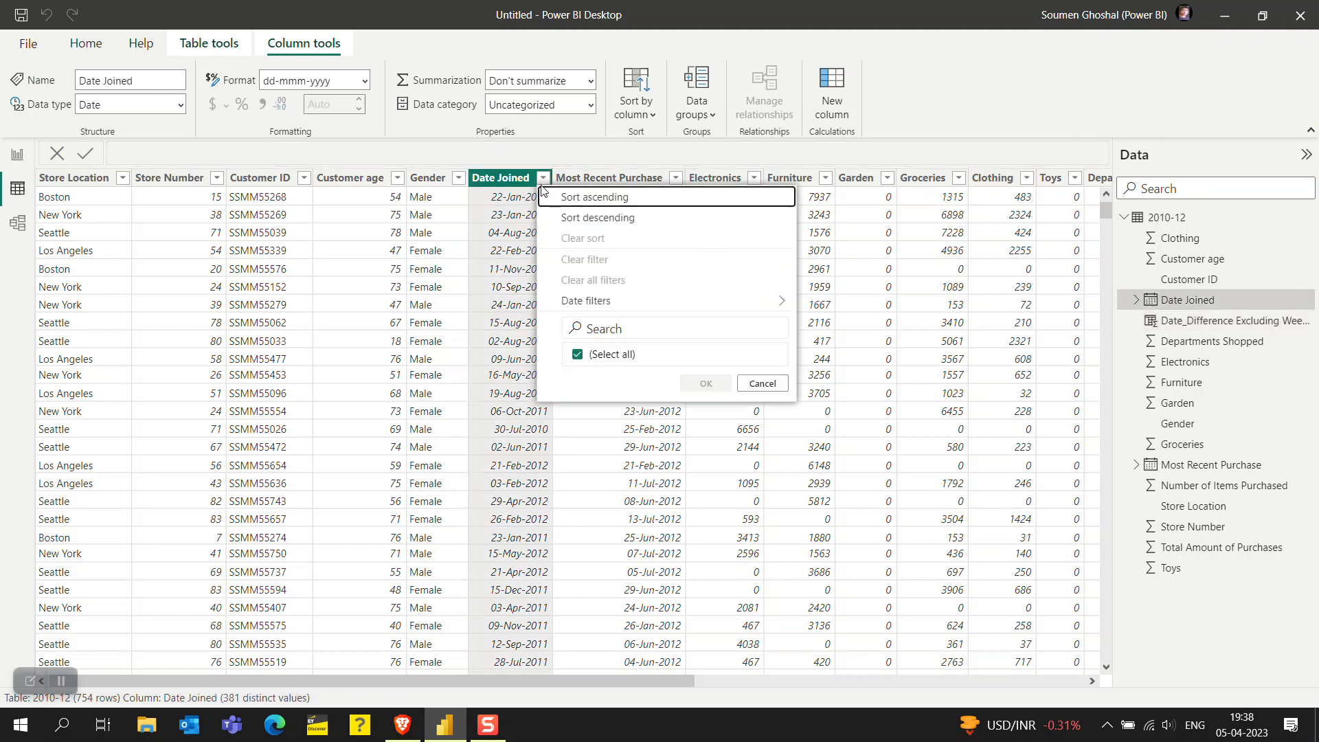
pyautogui.click(633, 330)
pyautogui.write('2011')
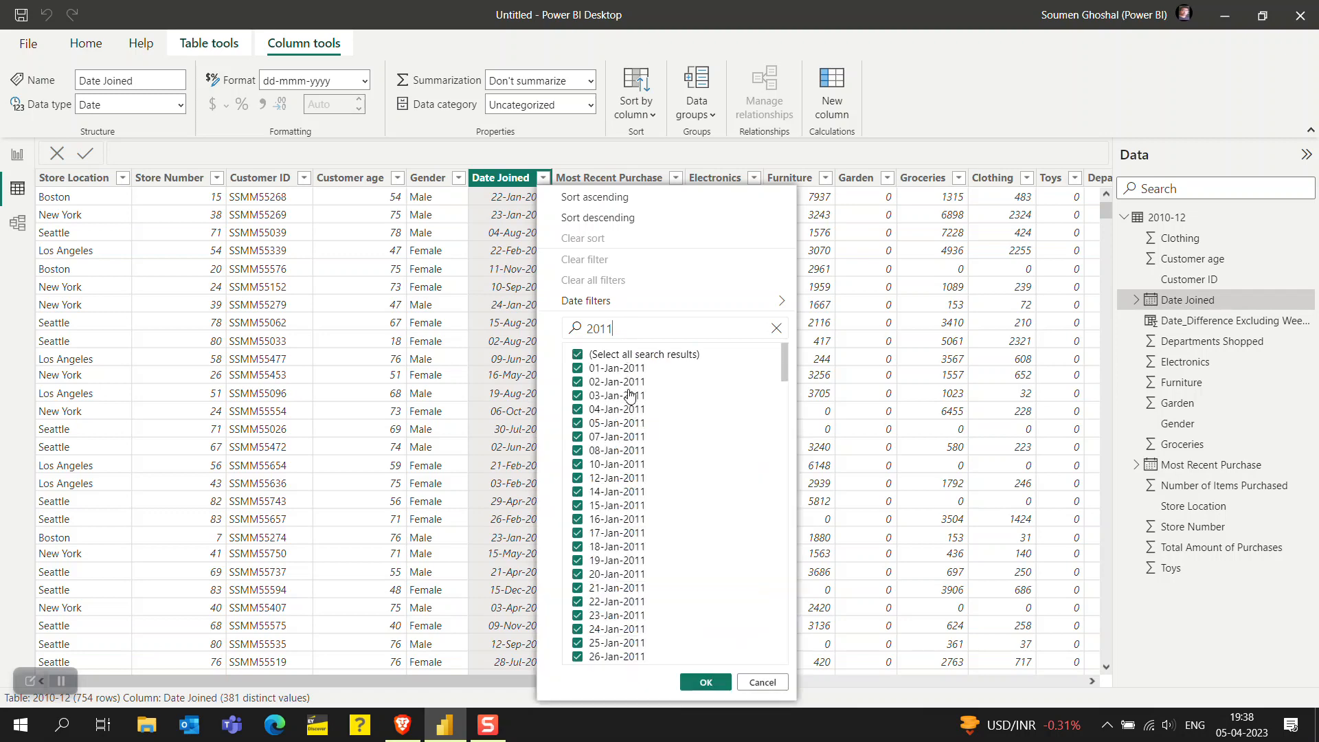
pyautogui.click(577, 354)
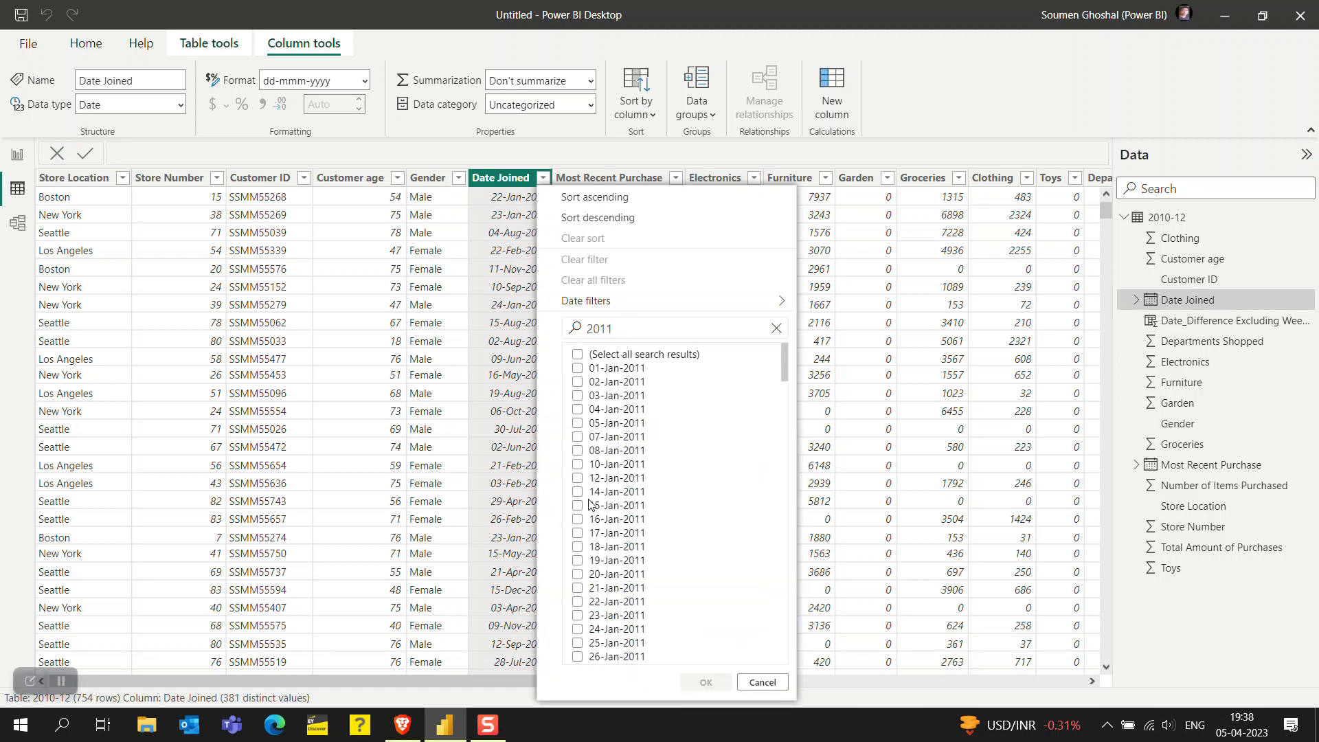
pyautogui.scroll(-5, 592, 522)
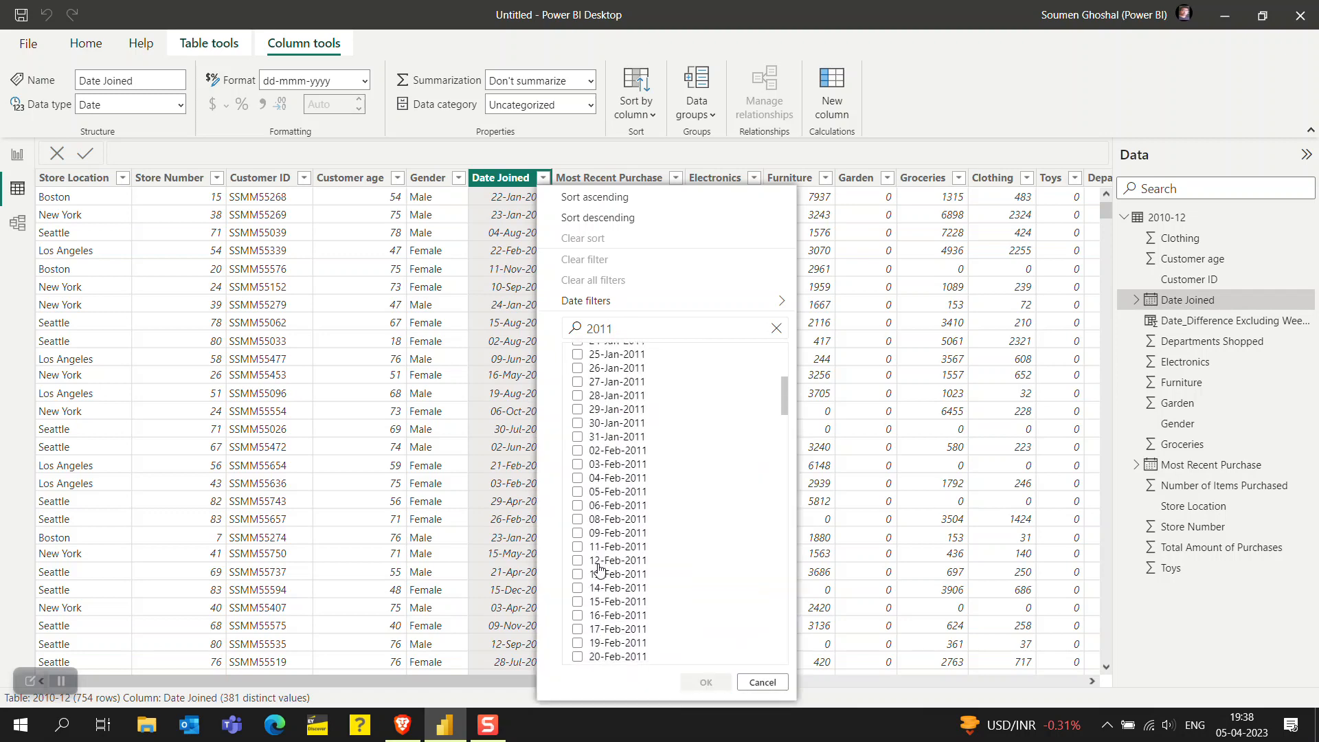
pyautogui.scroll(-10, 601, 570)
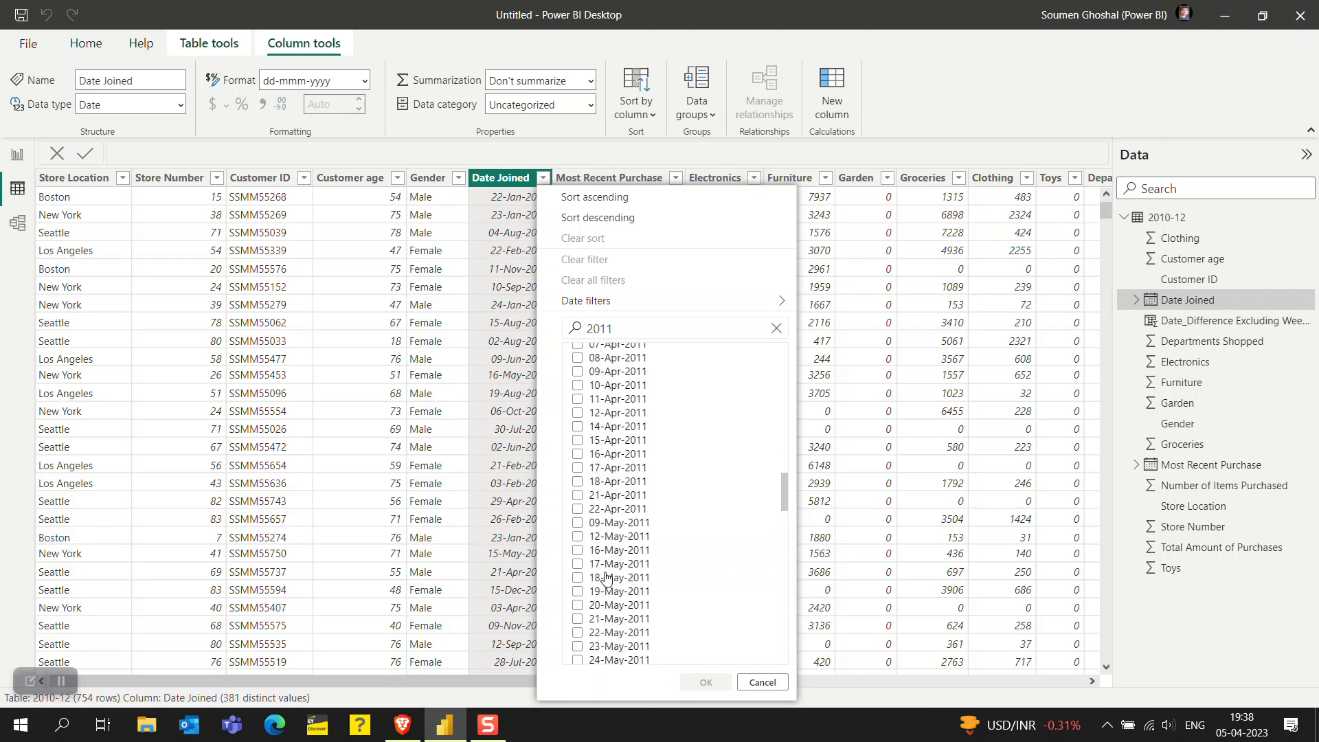
pyautogui.scroll(-10, 606, 579)
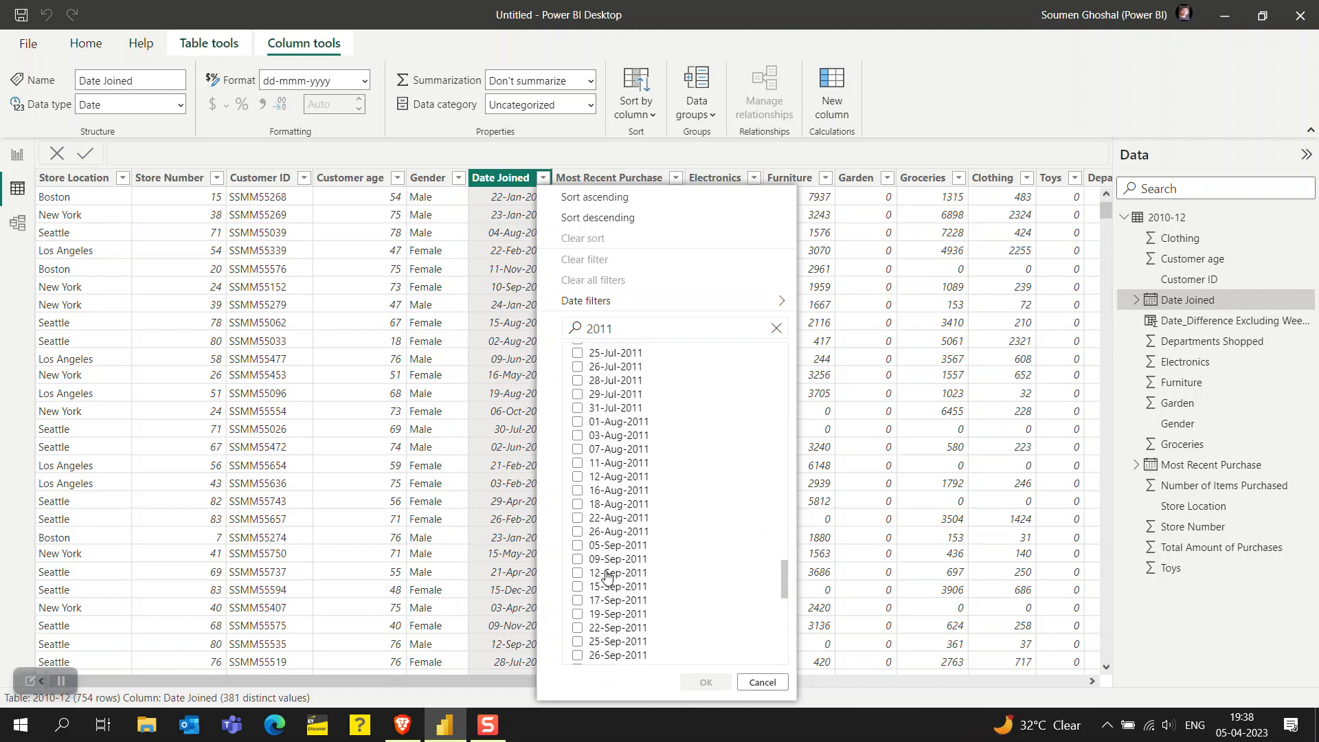
pyautogui.scroll(-7, 604, 581)
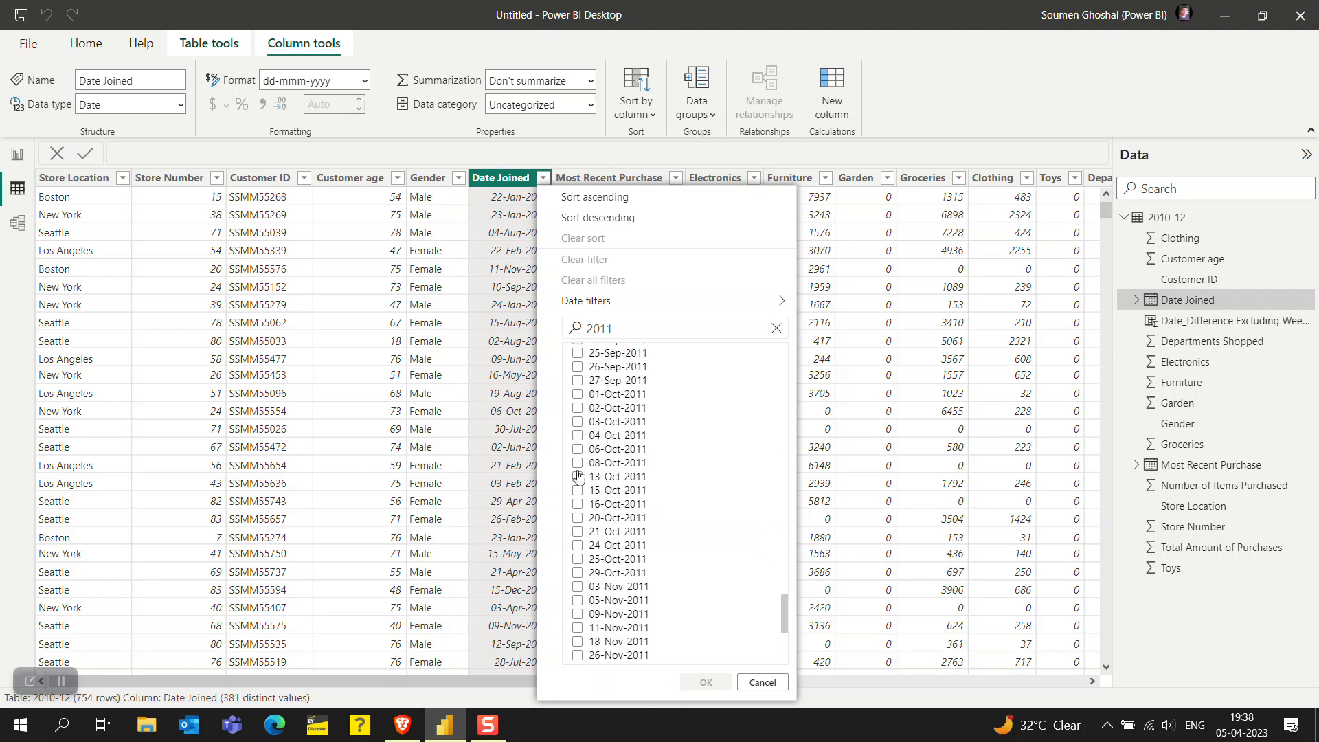
pyautogui.click(577, 463)
pyautogui.click(702, 682)
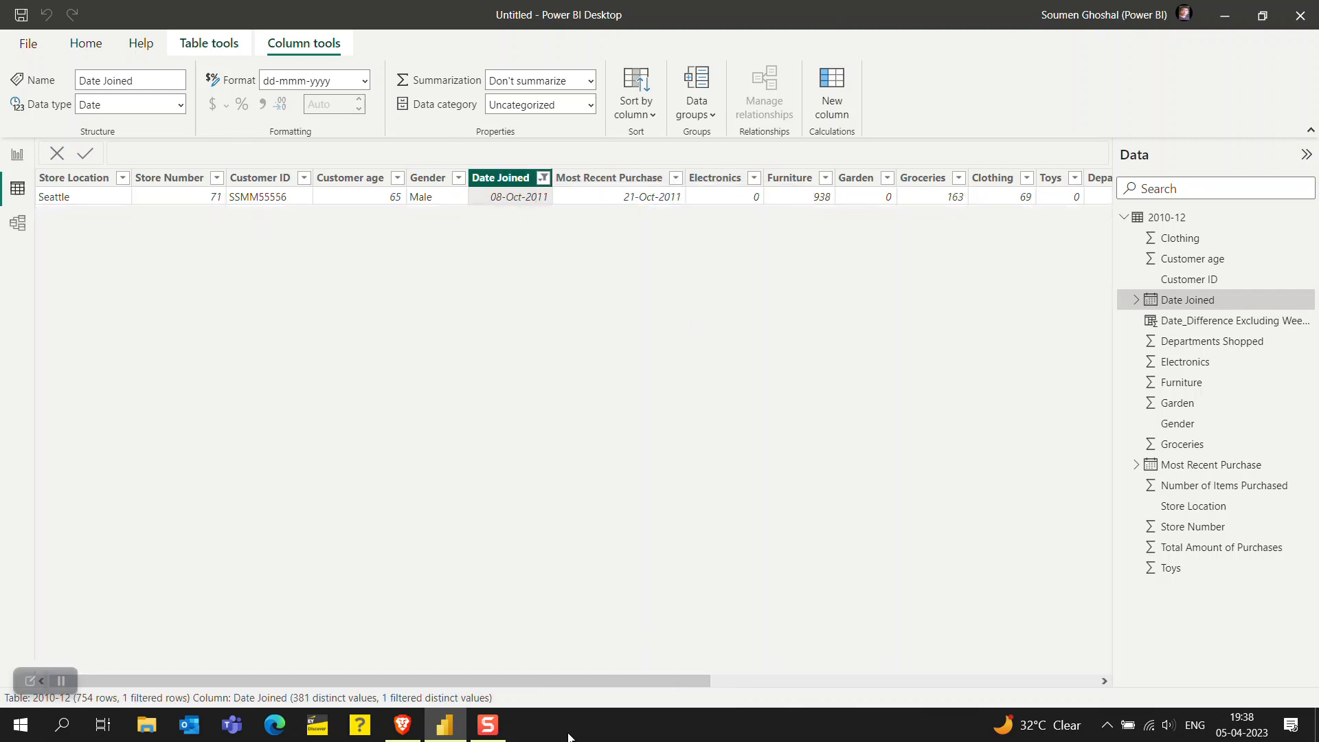
pyautogui.moveTo(580, 683); pyautogui.dragTo(1089, 661)
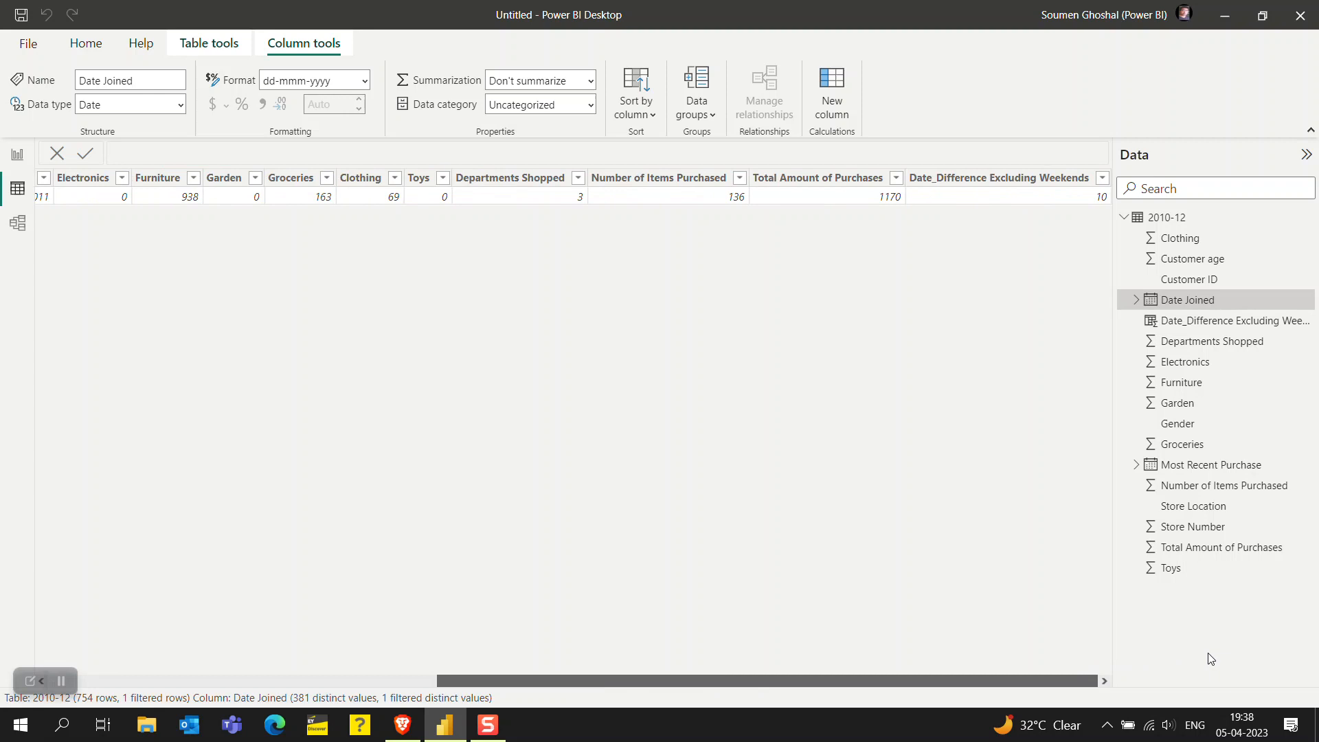
# - Look up October 2011 in the system calendar and compare its weekends with the row's Date Joined and Most Recent Purchase dates
pyautogui.moveTo(905, 680); pyautogui.dragTo(530, 669)
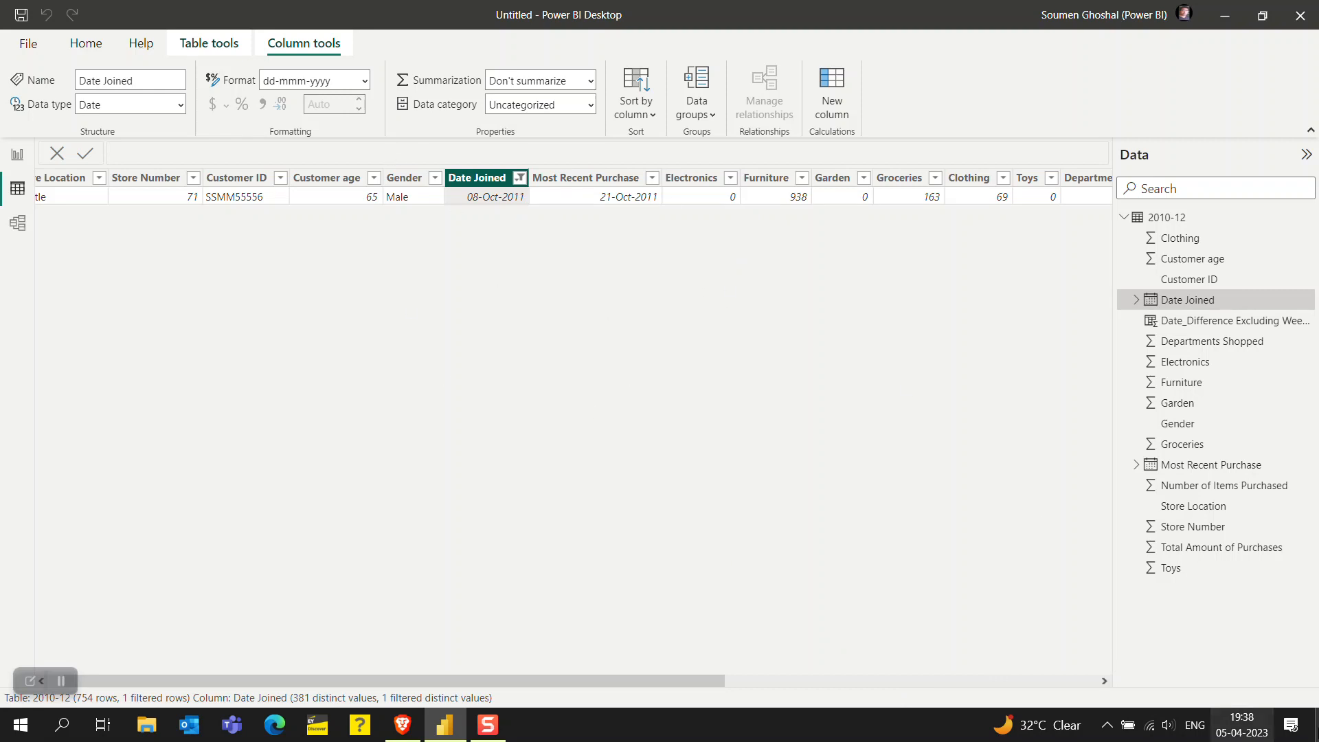
pyautogui.click(1238, 730)
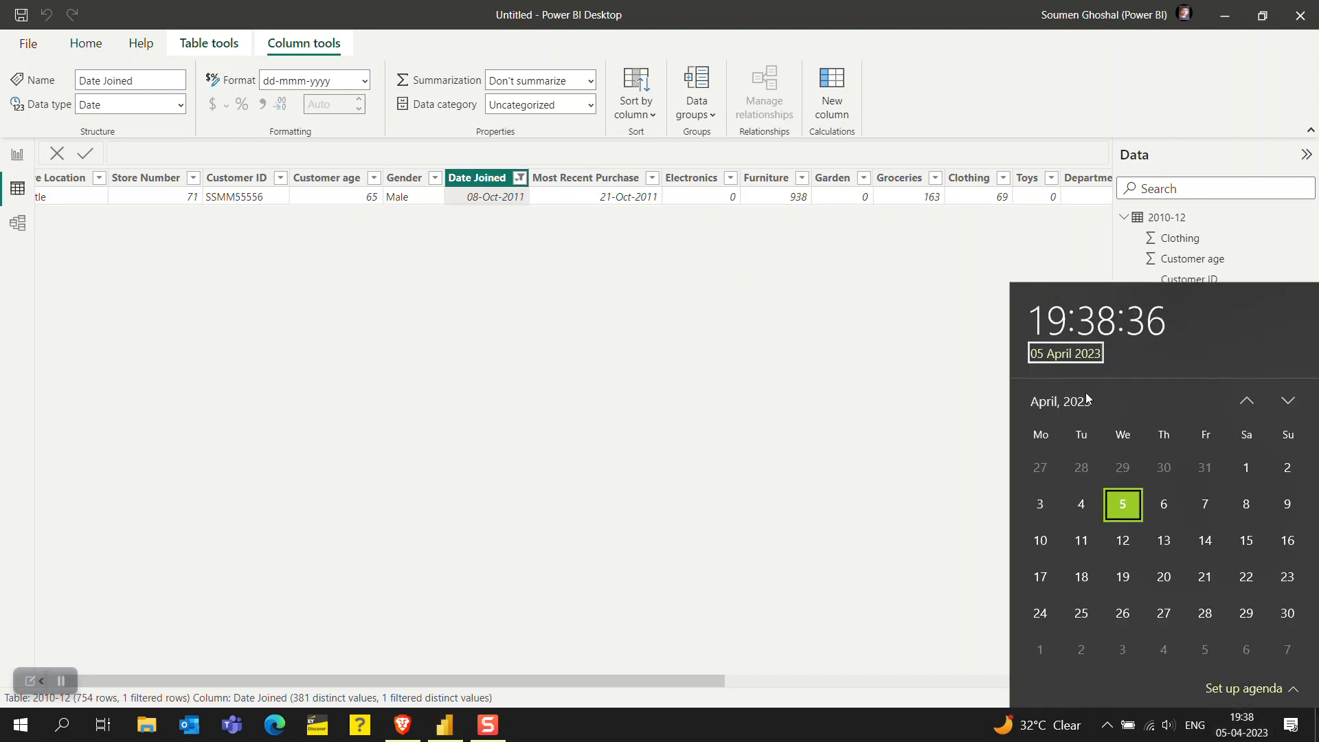
pyautogui.click(1069, 402)
pyautogui.click(1061, 402)
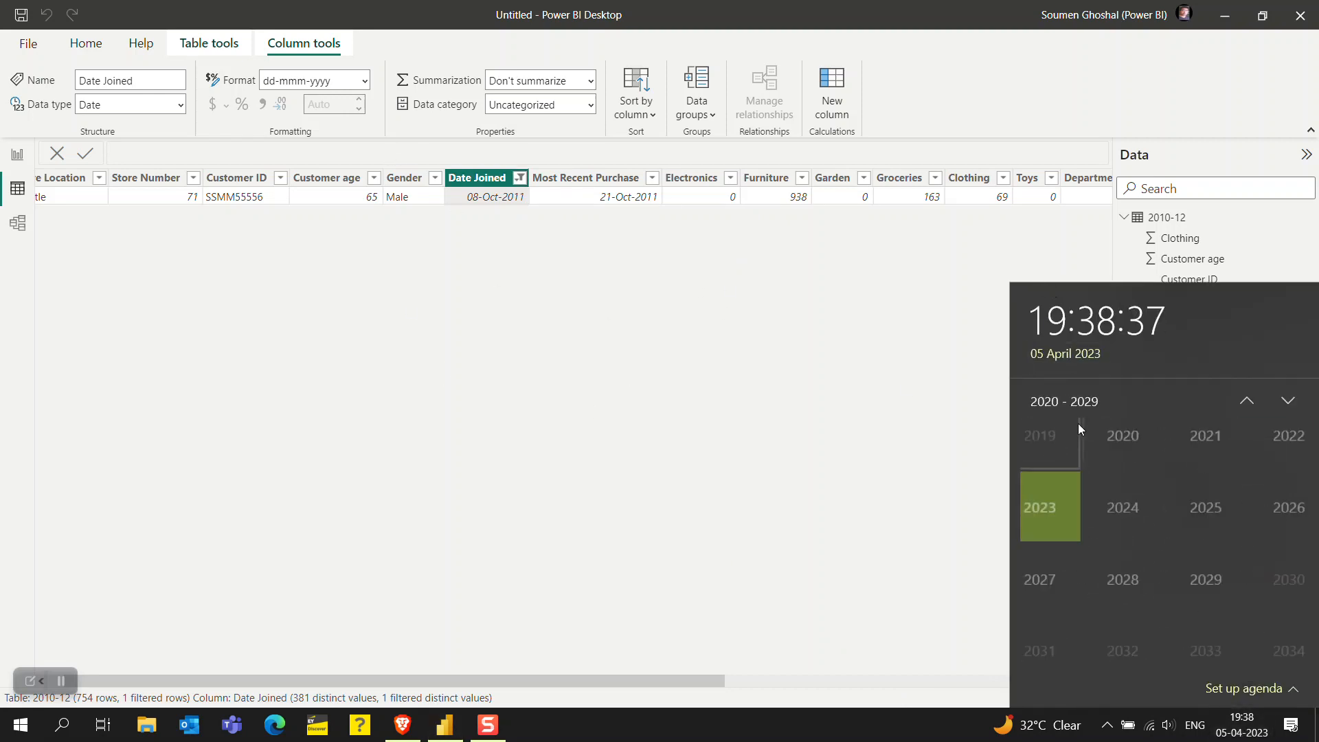
pyautogui.click(1239, 405)
pyautogui.click(1240, 405)
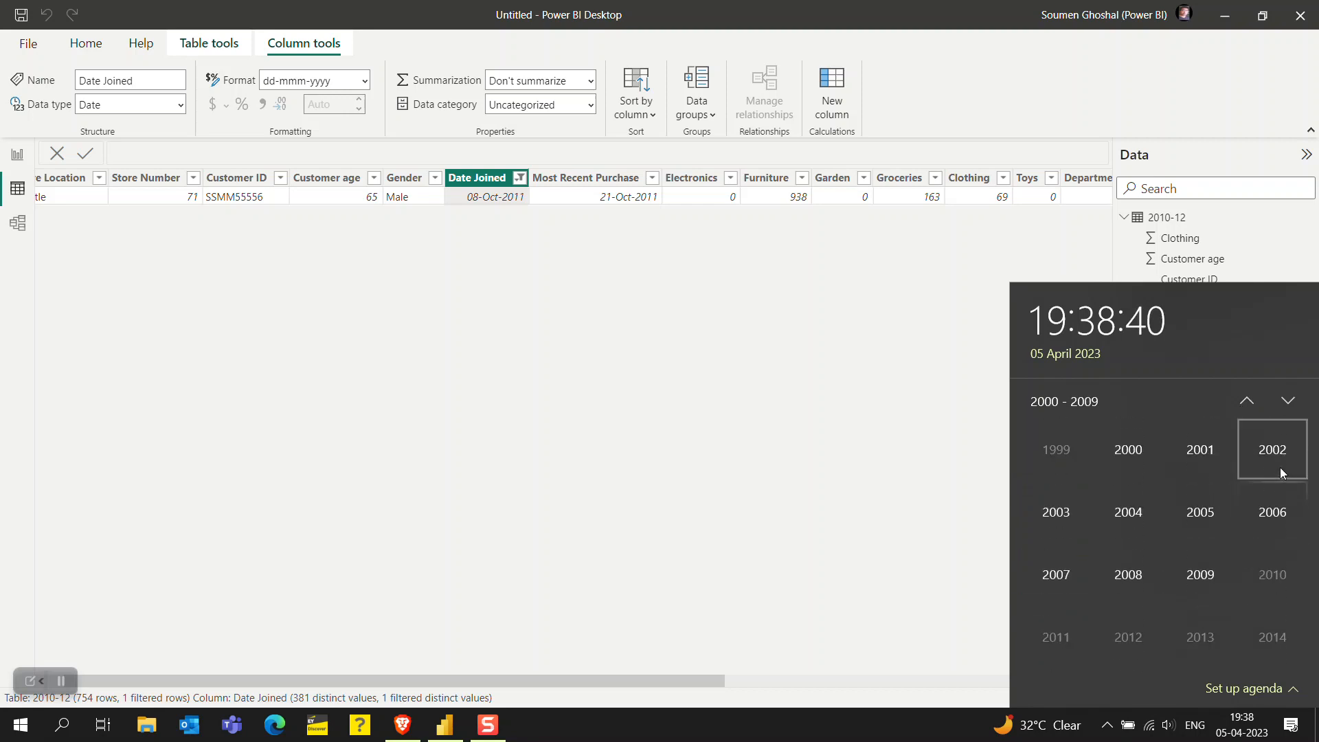
pyautogui.click(1051, 643)
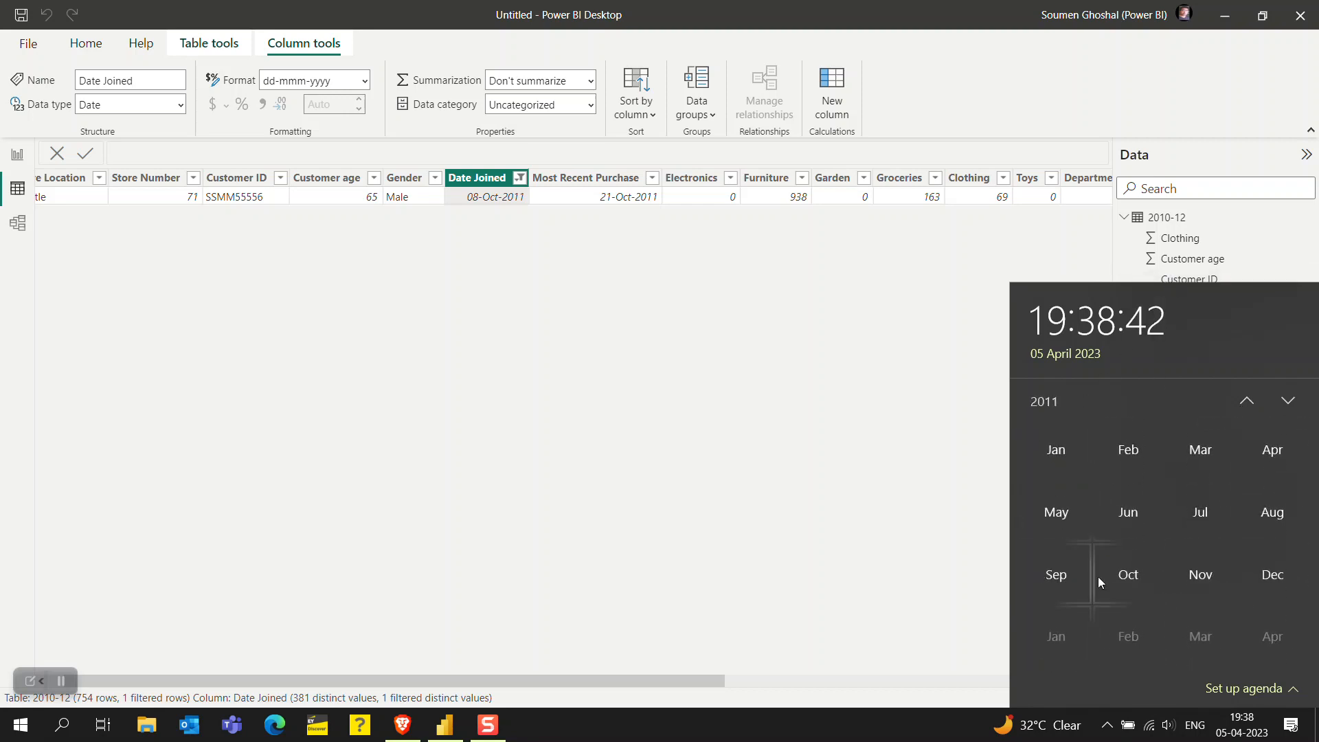
pyautogui.click(1107, 574)
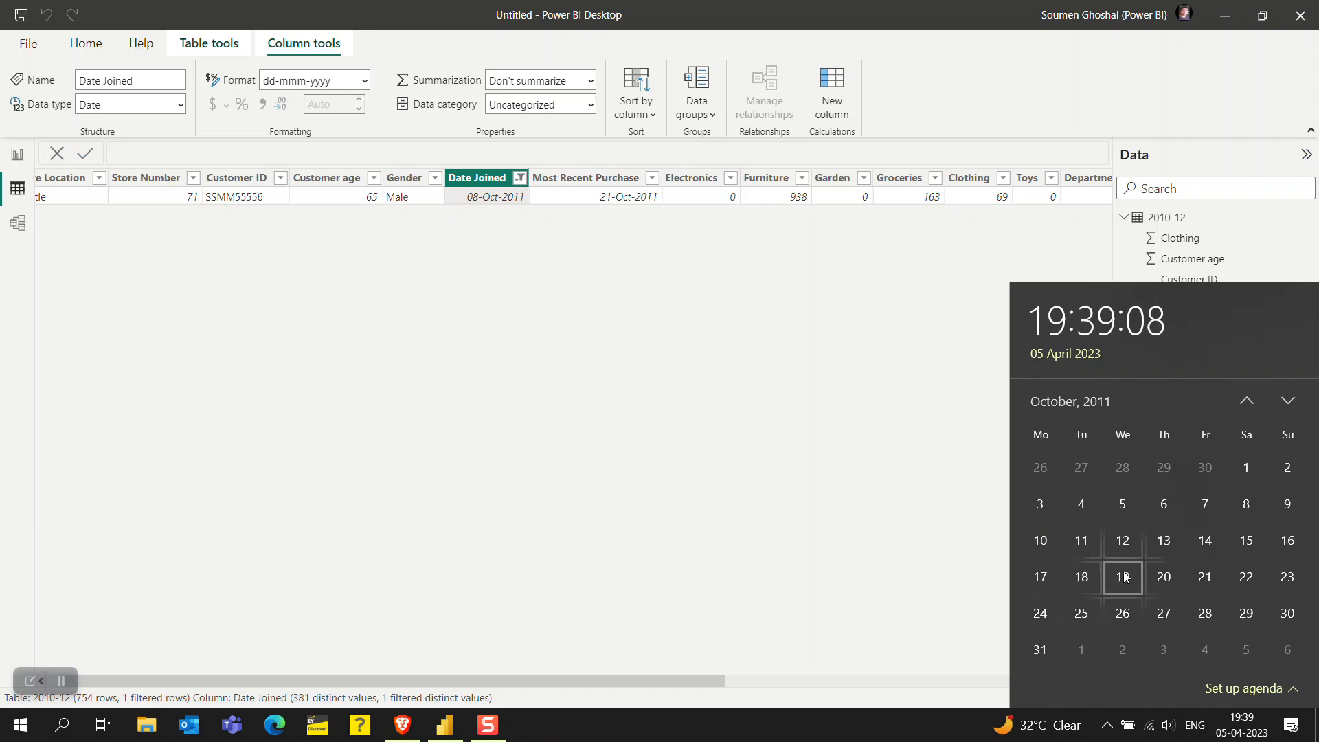
pyautogui.click(759, 485)
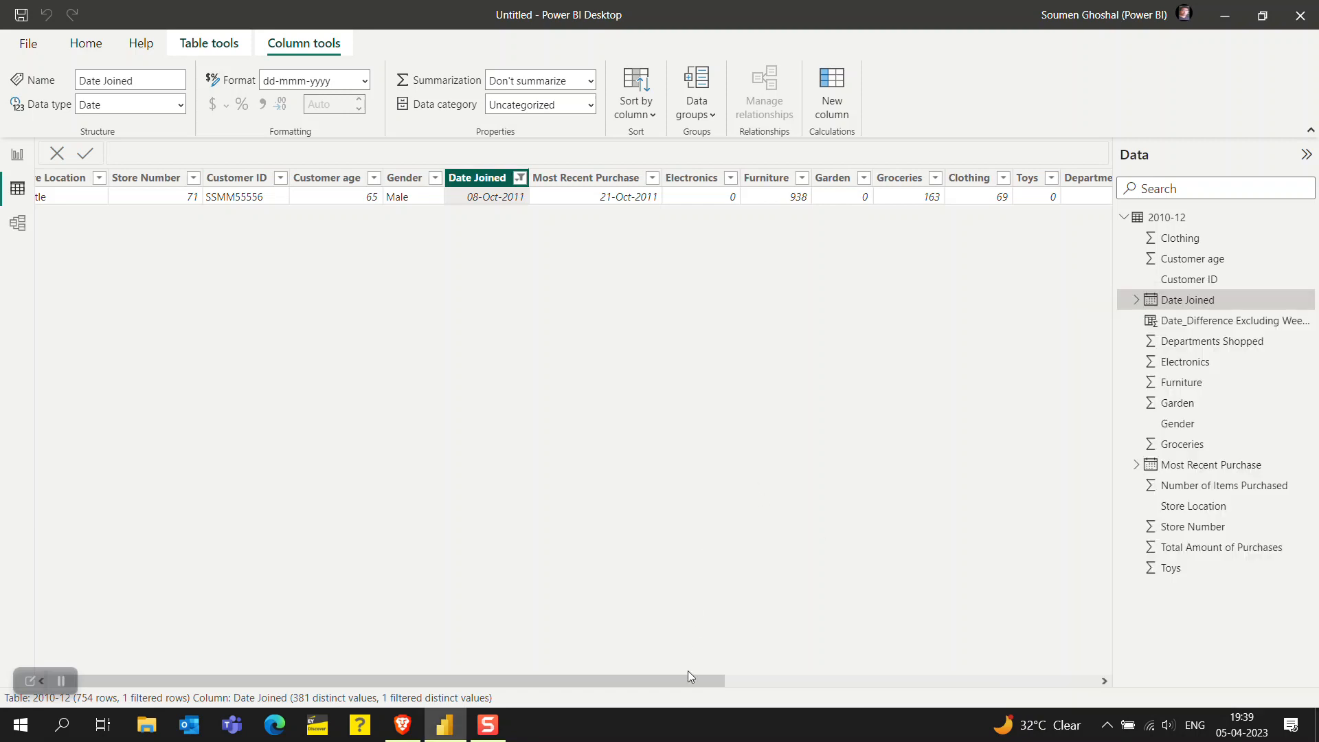
# - Try 11 as the weekend argument in the Date_Difference Excluding Weekends column's NETWORKDAYS formula and commit it
pyautogui.moveTo(687, 673); pyautogui.dragTo(1090, 654)
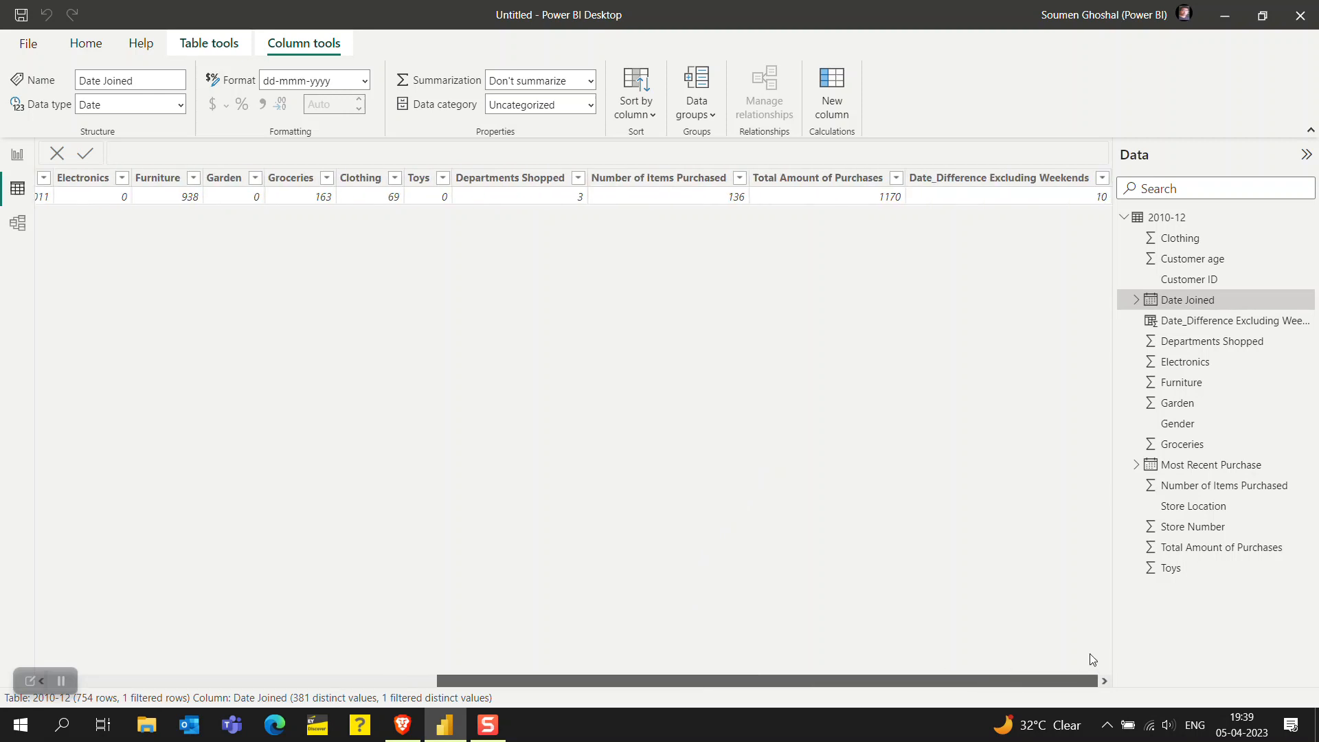
pyautogui.click(1082, 206)
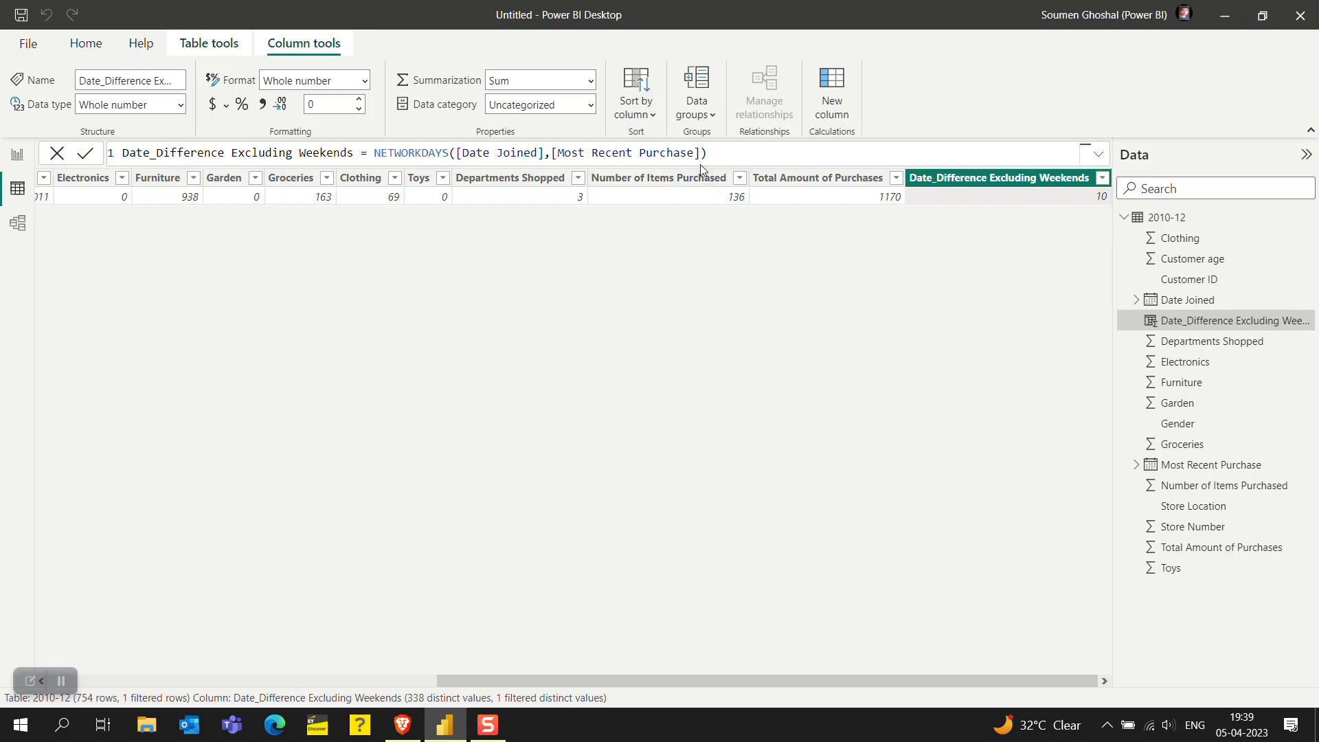
pyautogui.click(714, 153)
pyautogui.write(',11')
pyautogui.press('Right')
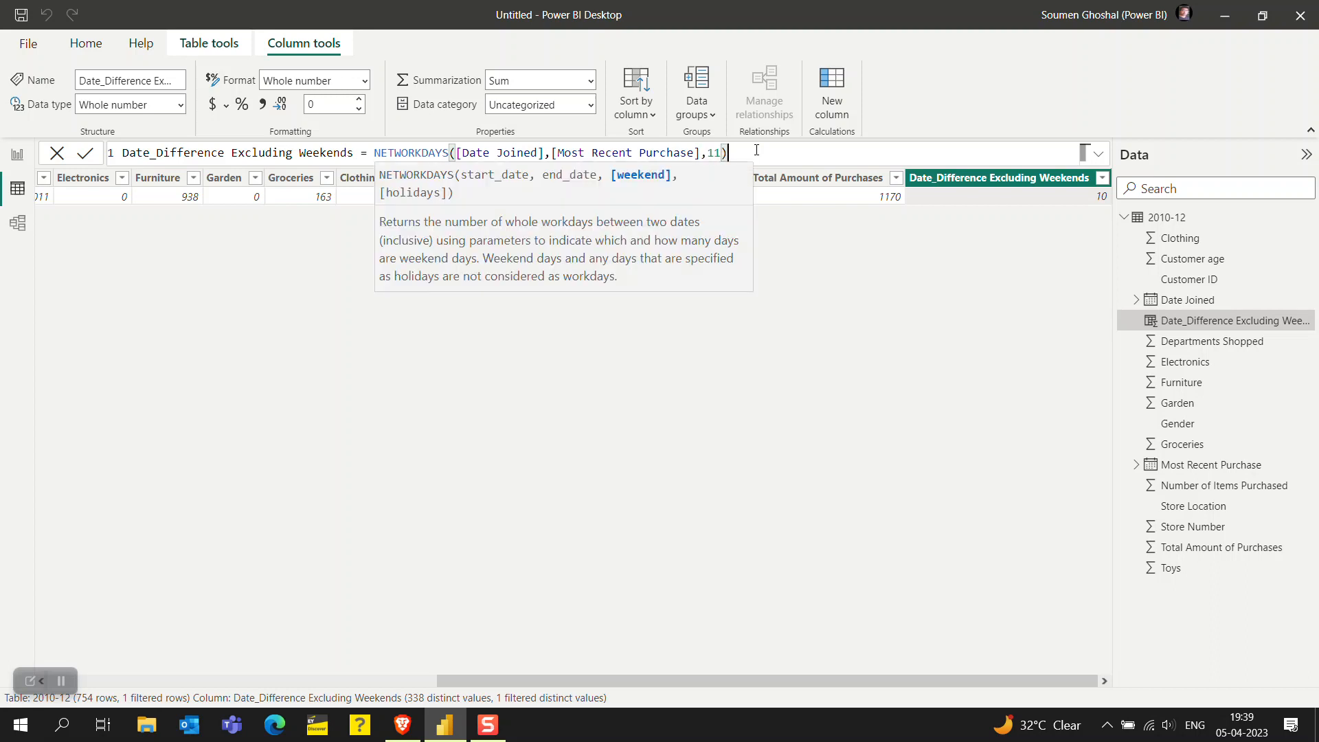
pyautogui.press('Return')
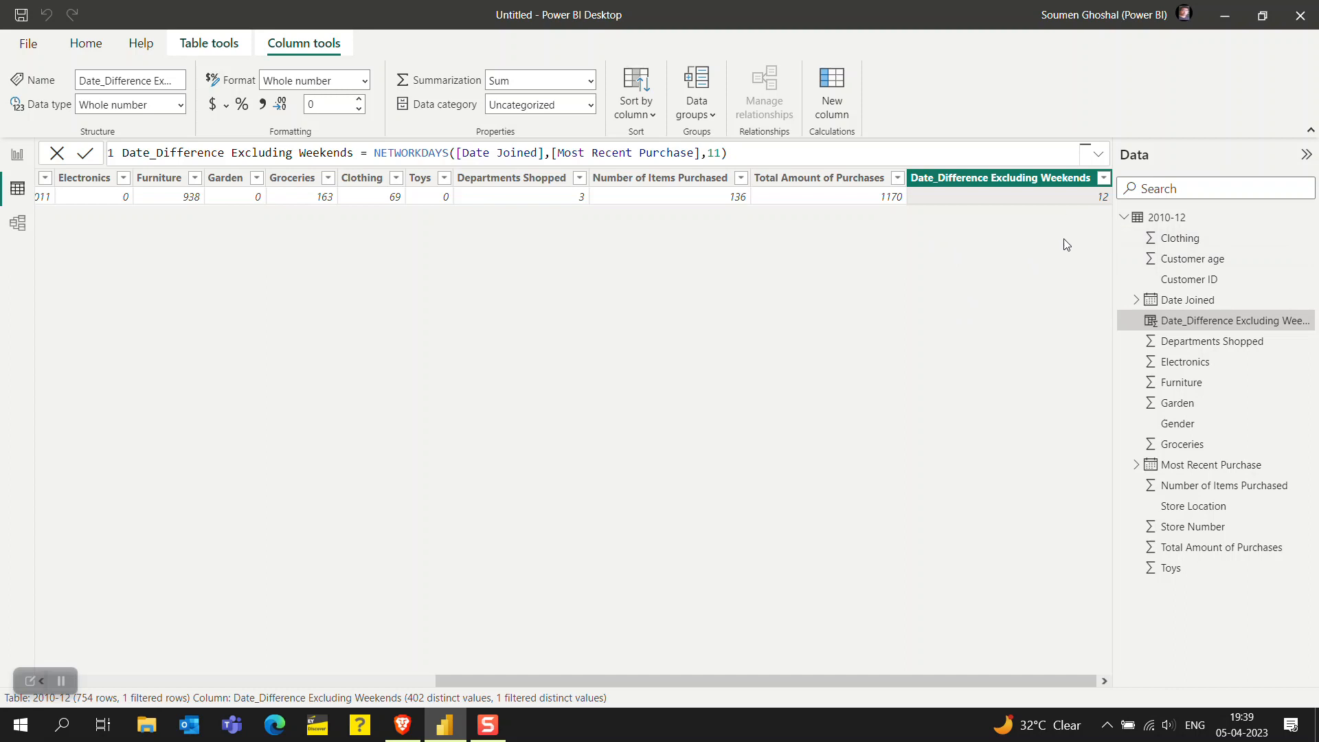
# - Change the NETWORKDAYS weekend argument to 1 and commit, and remove the argument from the formula again
pyautogui.click(720, 152)
pyautogui.press('BackSpace')
pyautogui.press('Return')
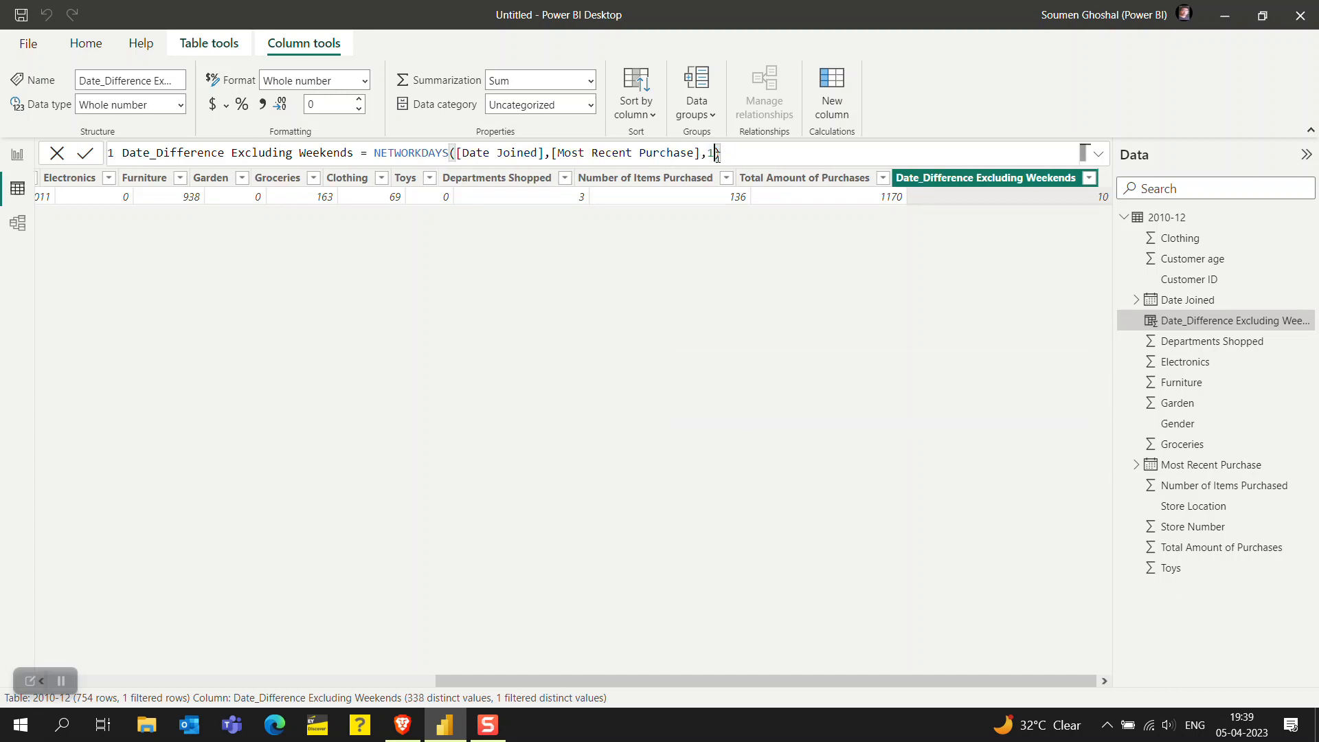
pyautogui.press('BackSpace')
pyautogui.press('BackSpace')
pyautogui.press('Return')
# - Start a new manually entered table and name its first column "Holiday Dates"
pyautogui.click(1123, 217)
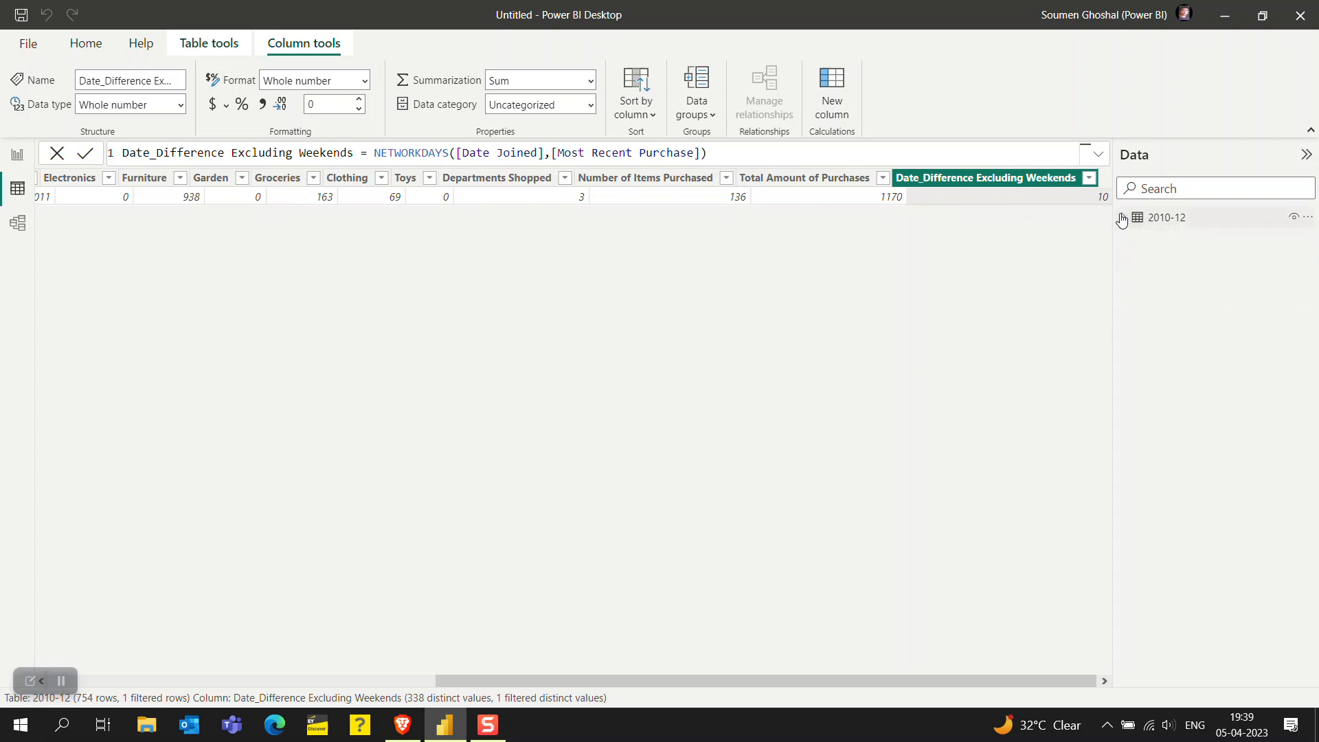
pyautogui.moveTo(809, 675); pyautogui.dragTo(192, 681)
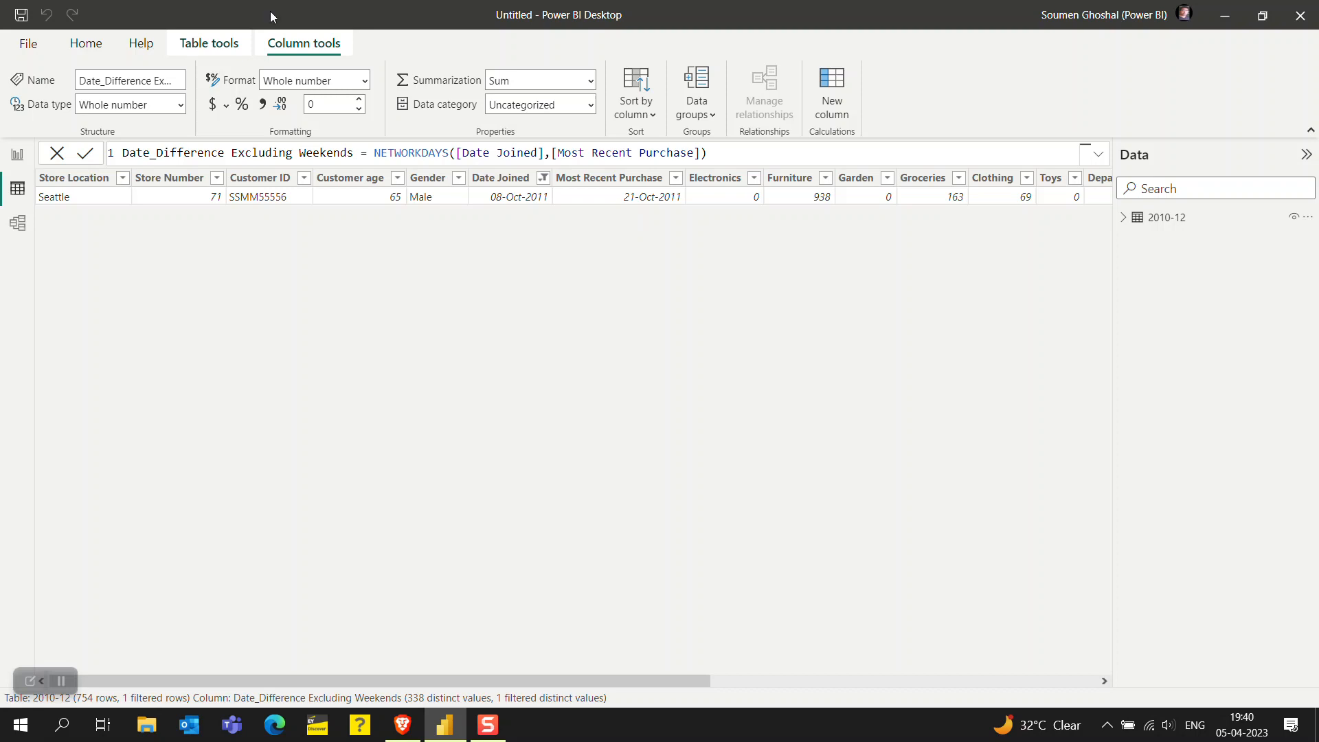
pyautogui.click(109, 48)
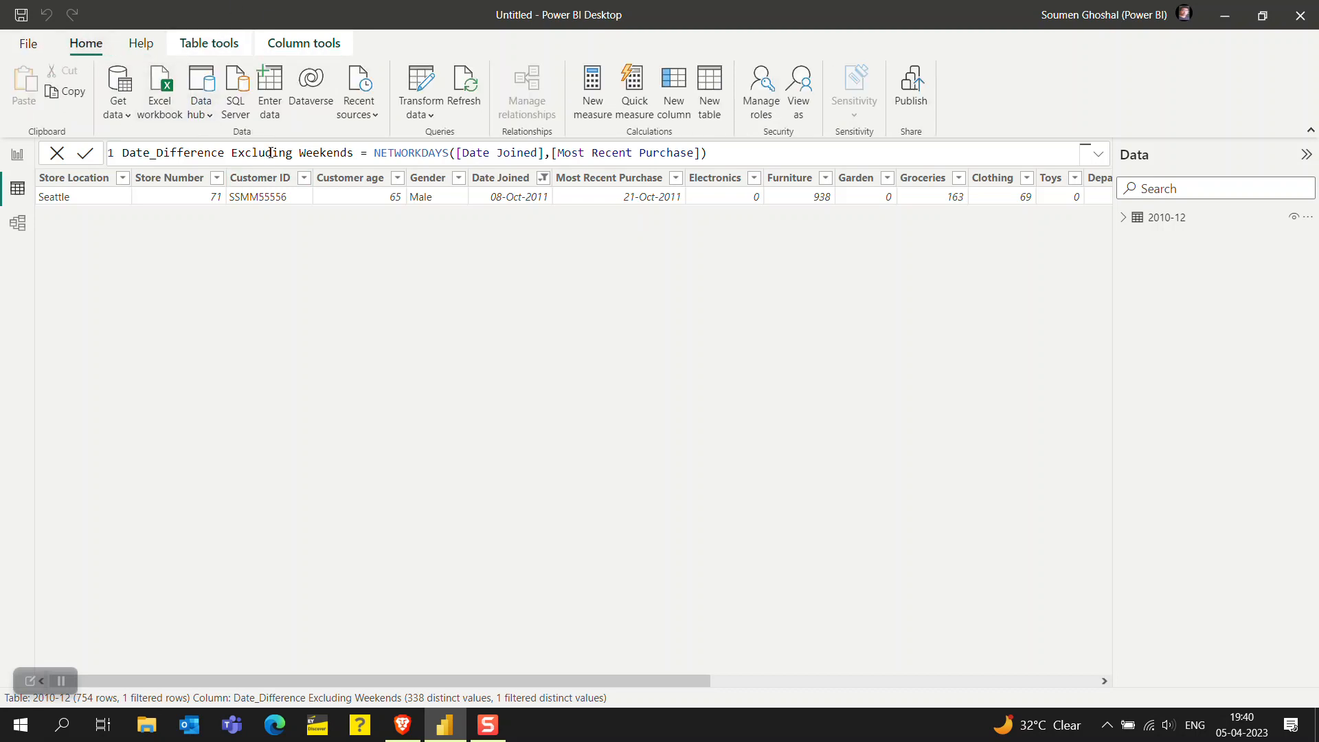
pyautogui.click(269, 89)
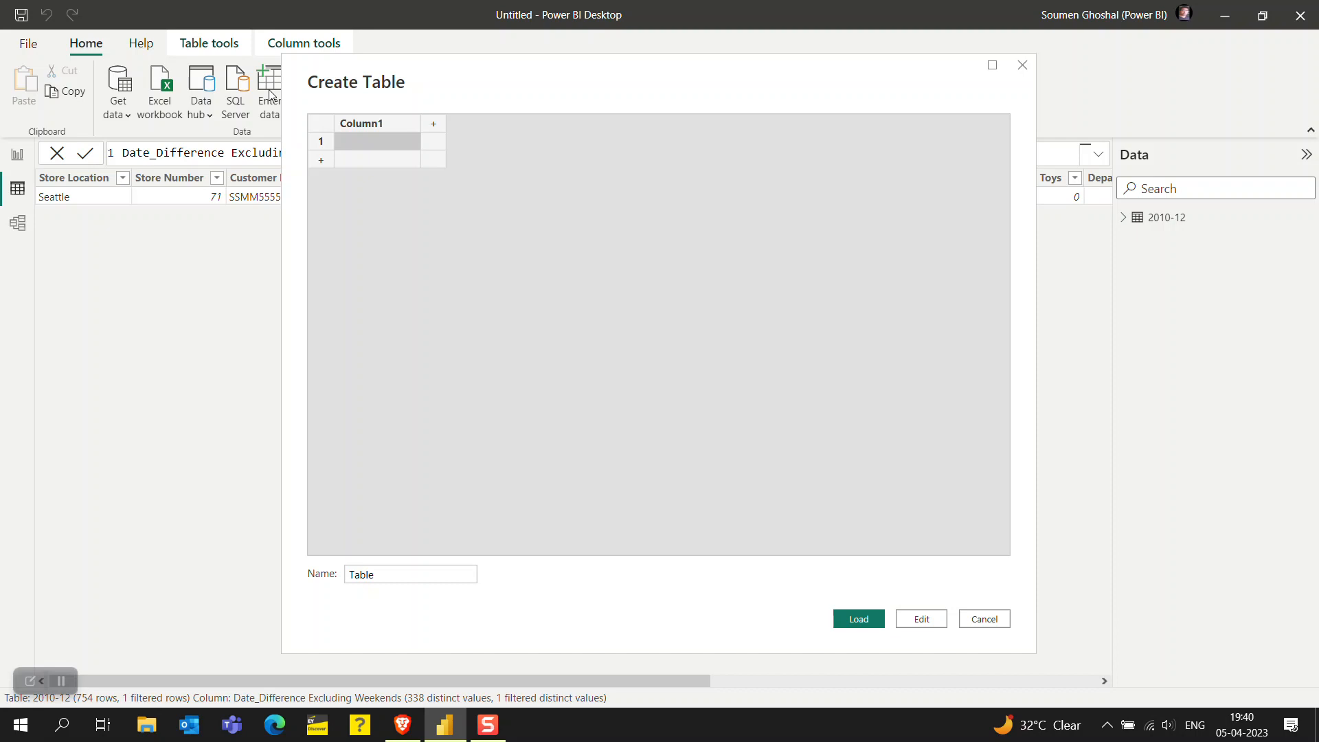
pyautogui.click(372, 131)
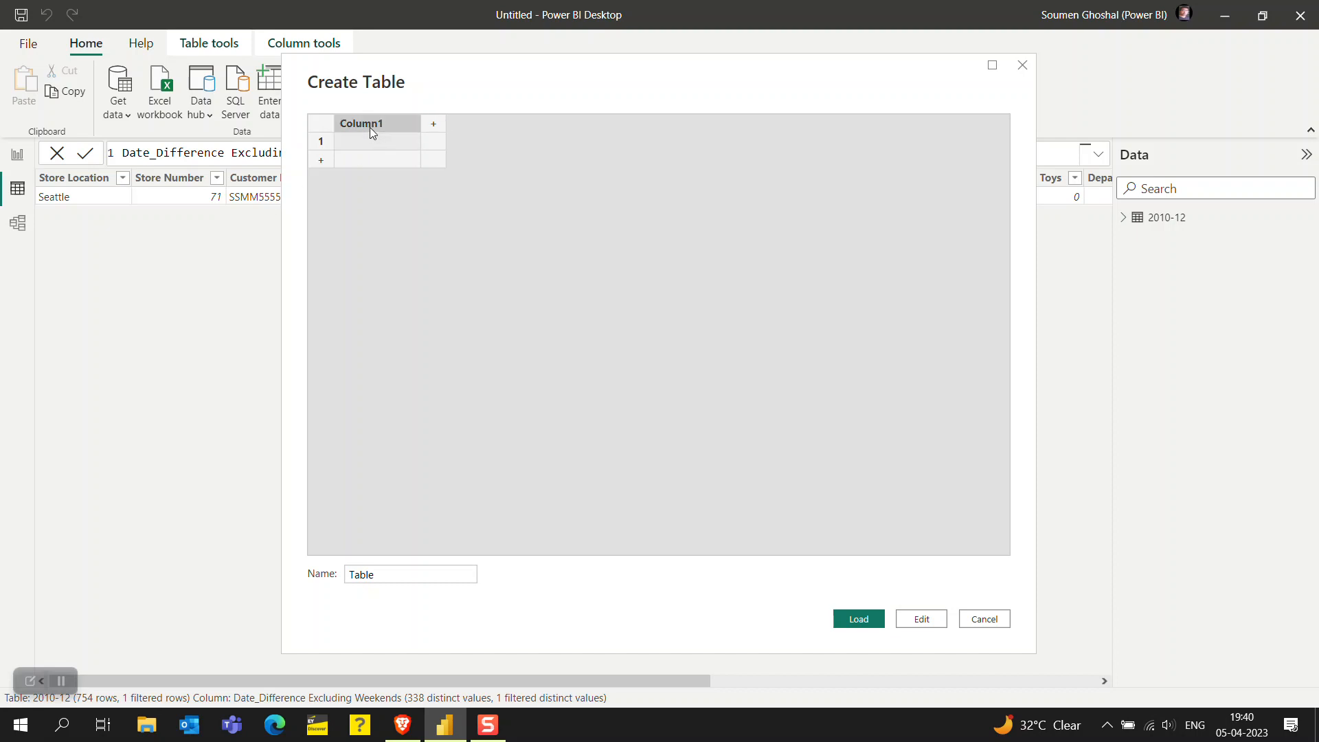
pyautogui.doubleClick(372, 131)
pyautogui.write('Ho')
pyautogui.press('BackSpace')
pyautogui.write('oliday Dates')
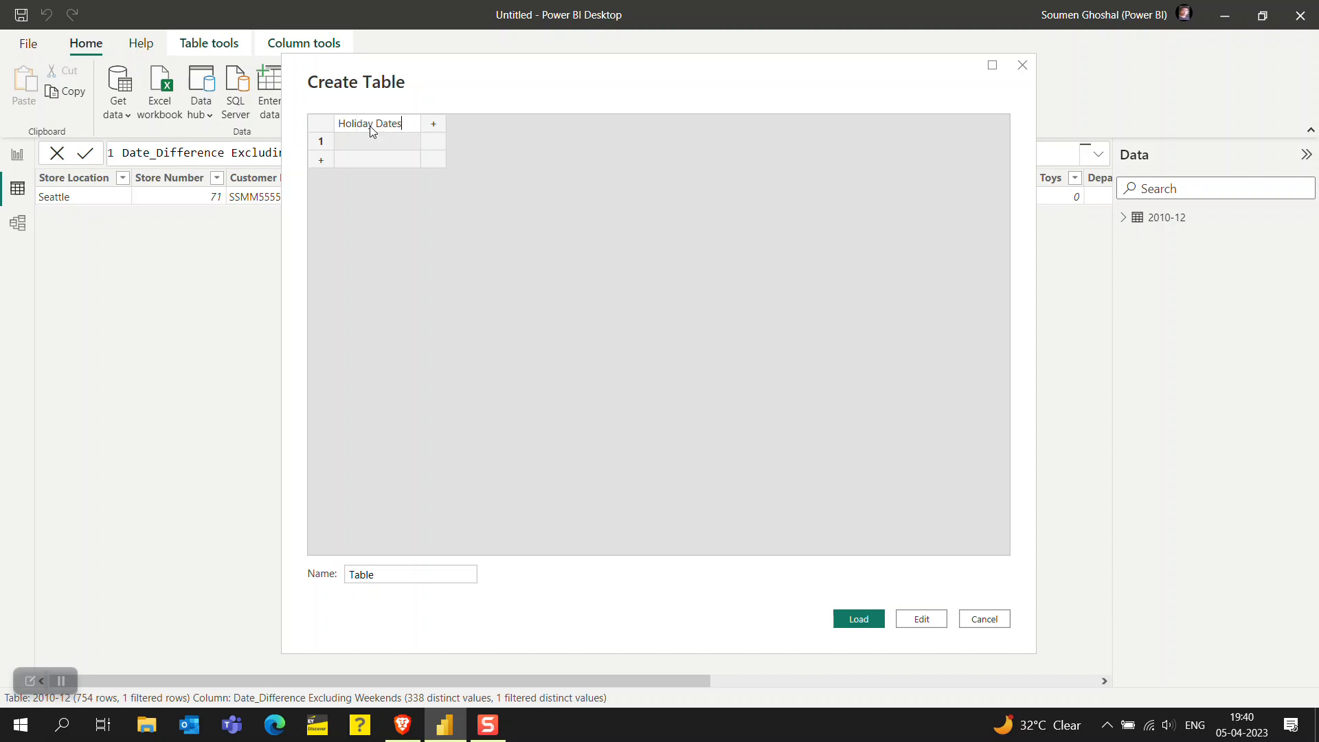
# - Name the new table "List of holidays"
pyautogui.click(397, 574)
pyautogui.doubleClick(374, 574)
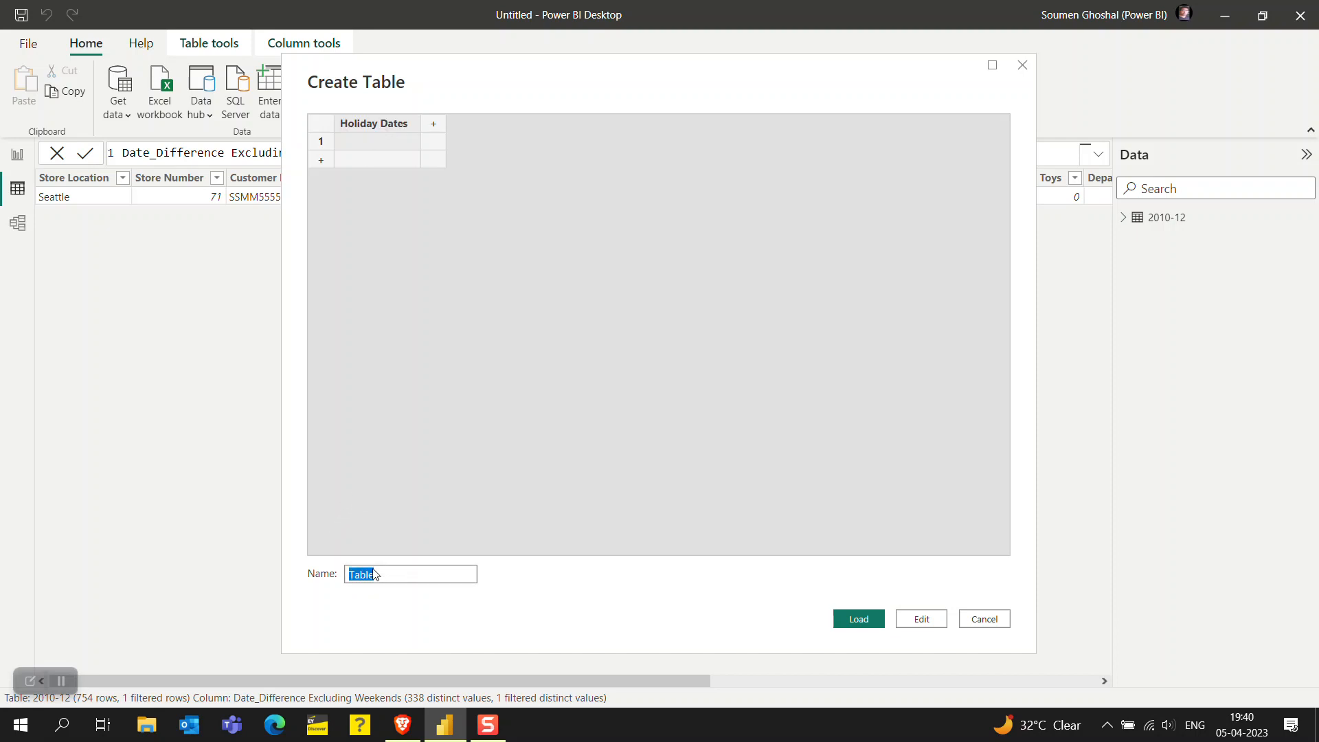
pyautogui.write('List of holidays')
# - Enter 21-10-2011 in the first row of Holiday Dates and load the table into the model
pyautogui.click(368, 142)
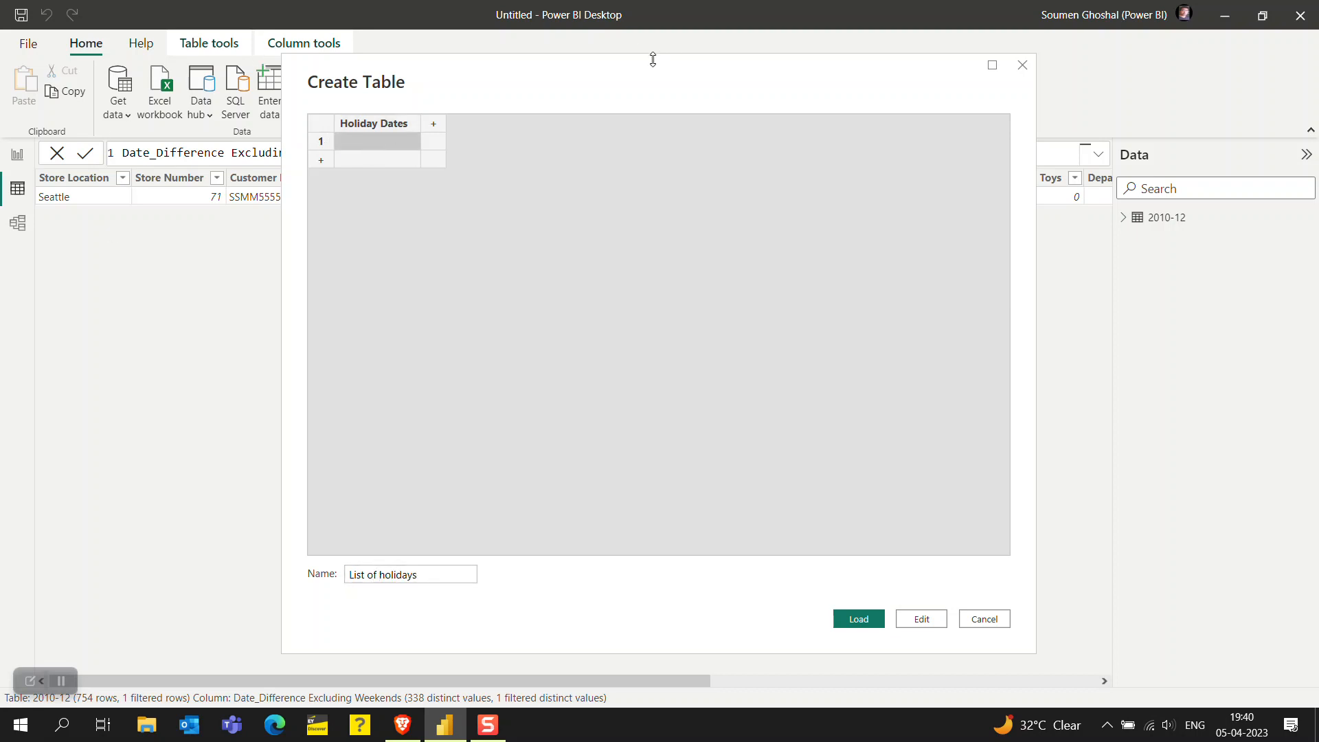
pyautogui.moveTo(652, 60); pyautogui.dragTo(488, 72)
pyautogui.click(202, 148)
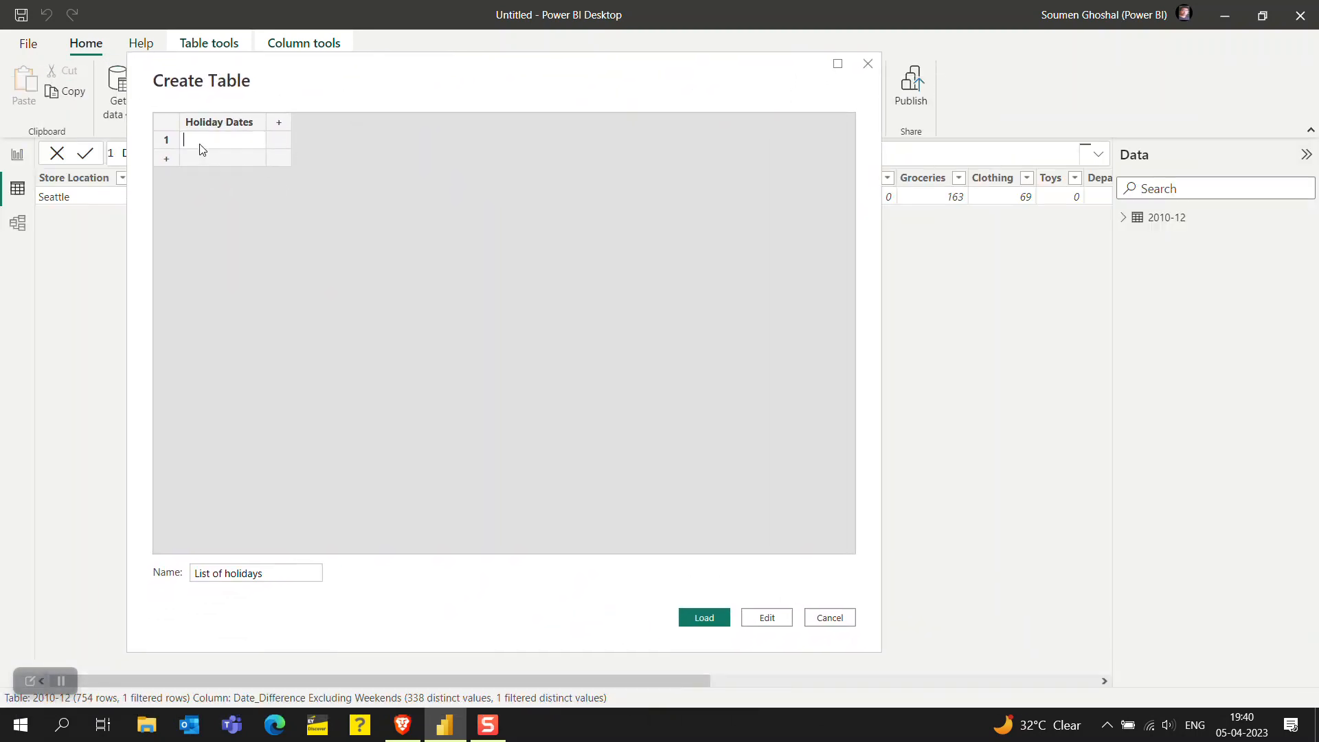
pyautogui.write('1-10-2011')
pyautogui.moveTo(383, 68); pyautogui.dragTo(468, 184)
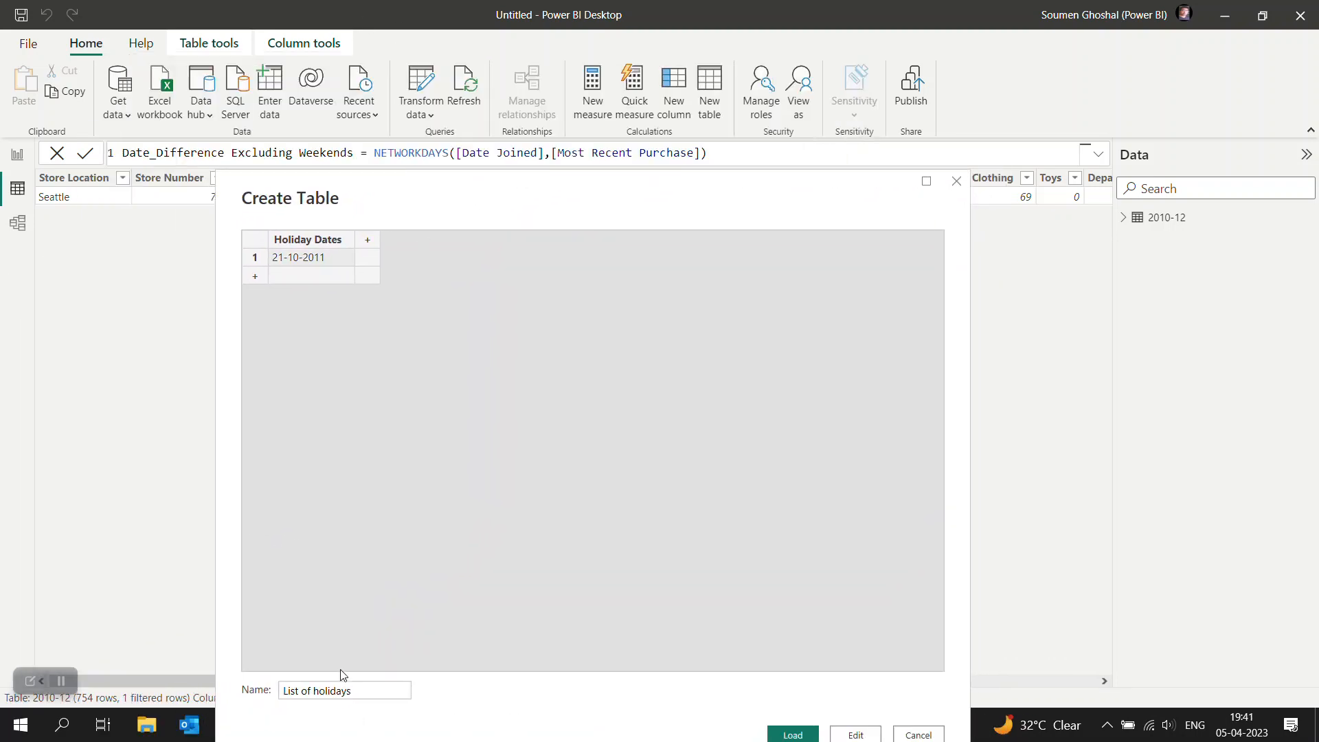
pyautogui.click(792, 733)
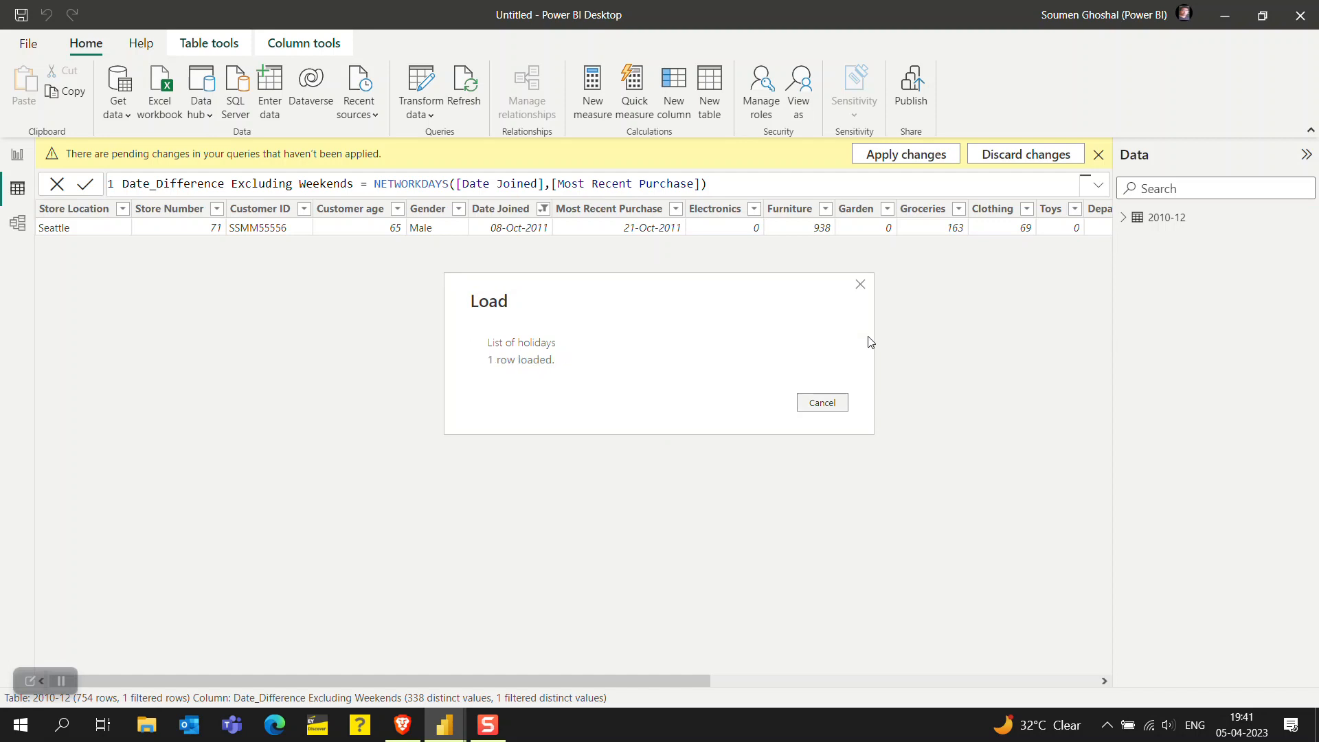
# - Extend the Date_Difference Excluding Weekends formula with weekend argument 1 and 'List of holidays' as the holidays argument, and commit it
pyautogui.click(1123, 218)
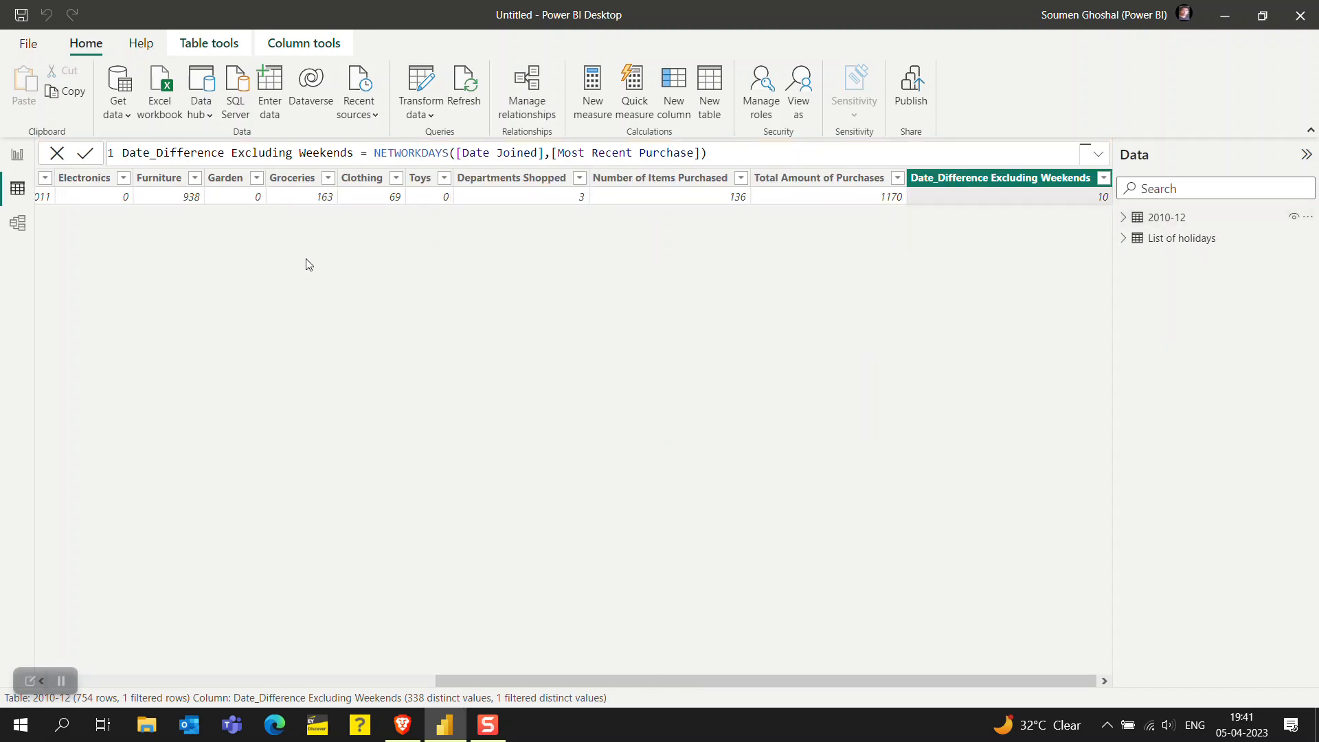
pyautogui.click(703, 152)
pyautogui.write(',1')
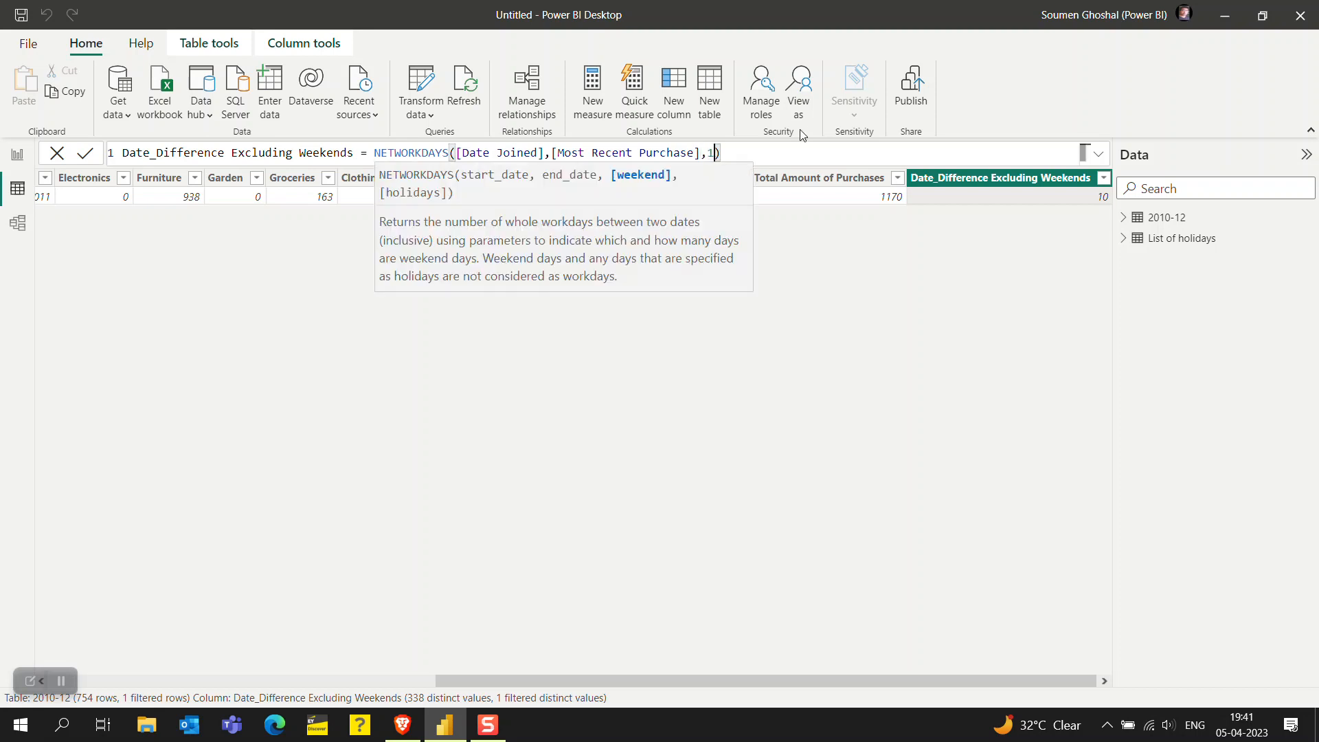
pyautogui.write(',')
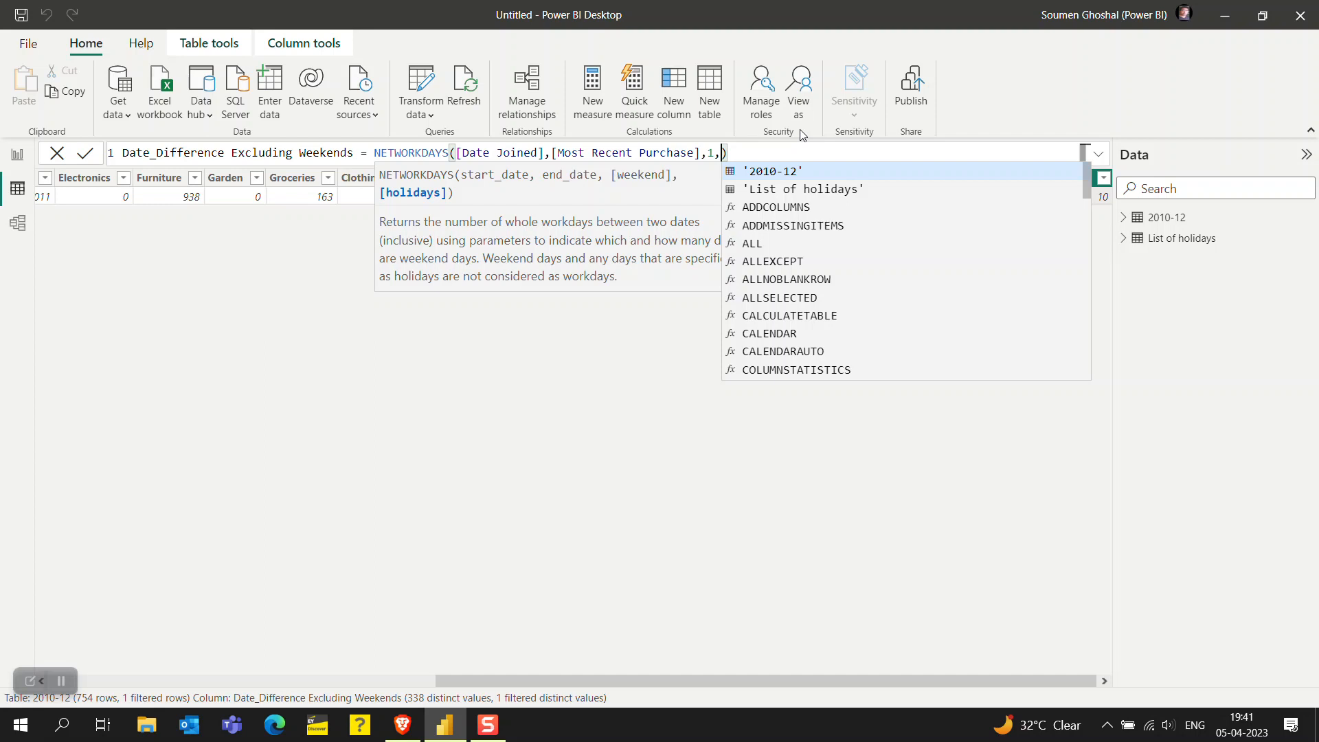
pyautogui.press('Down')
pyautogui.press('Tab')
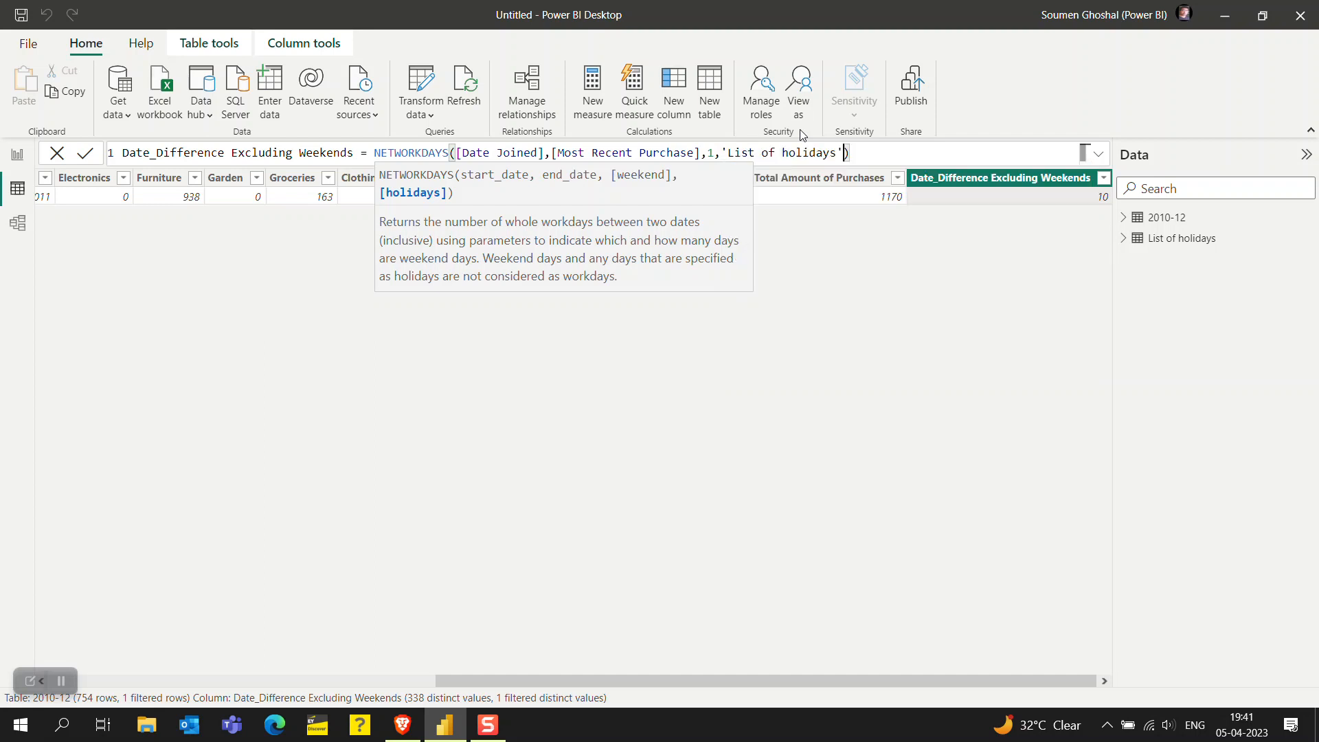
pyautogui.write(')')
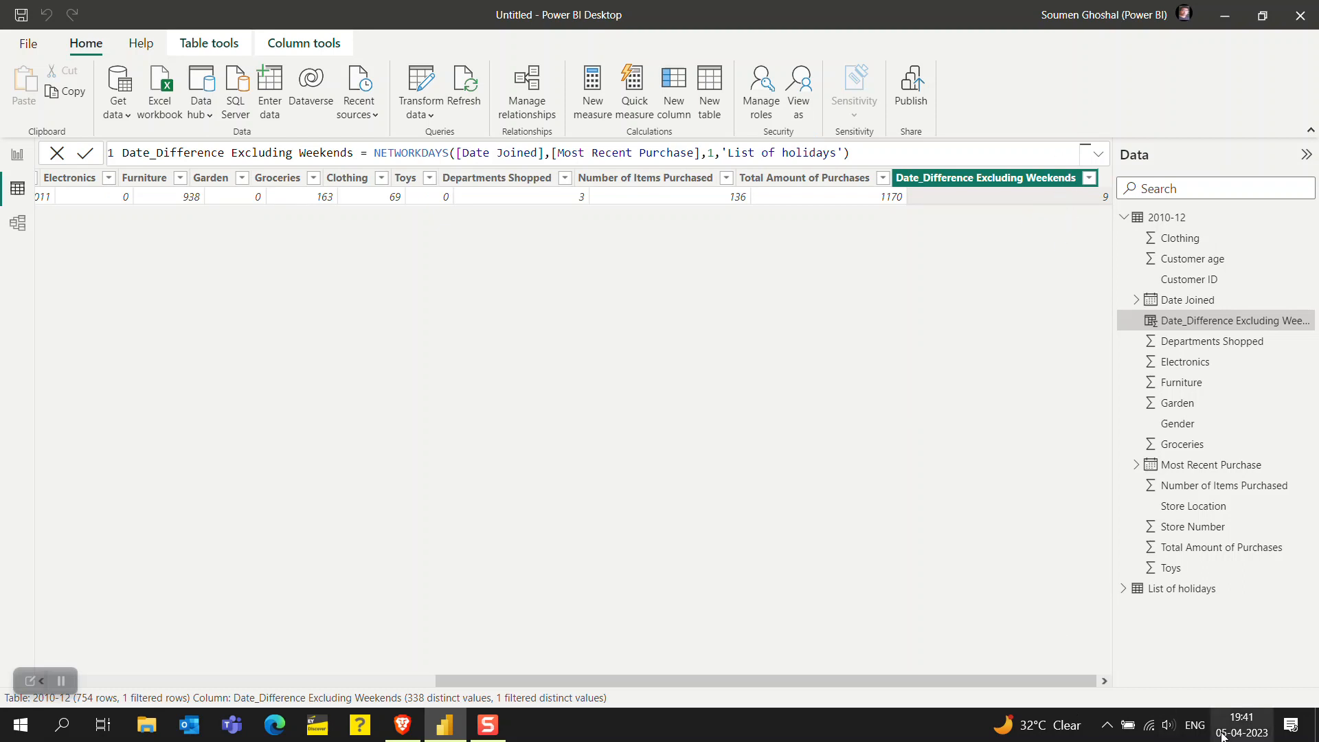
# - Review the filtered row's Date Joined and Most Recent Purchase dates to check the recalculated working-day difference
pyautogui.moveTo(859, 683); pyautogui.dragTo(720, 683)
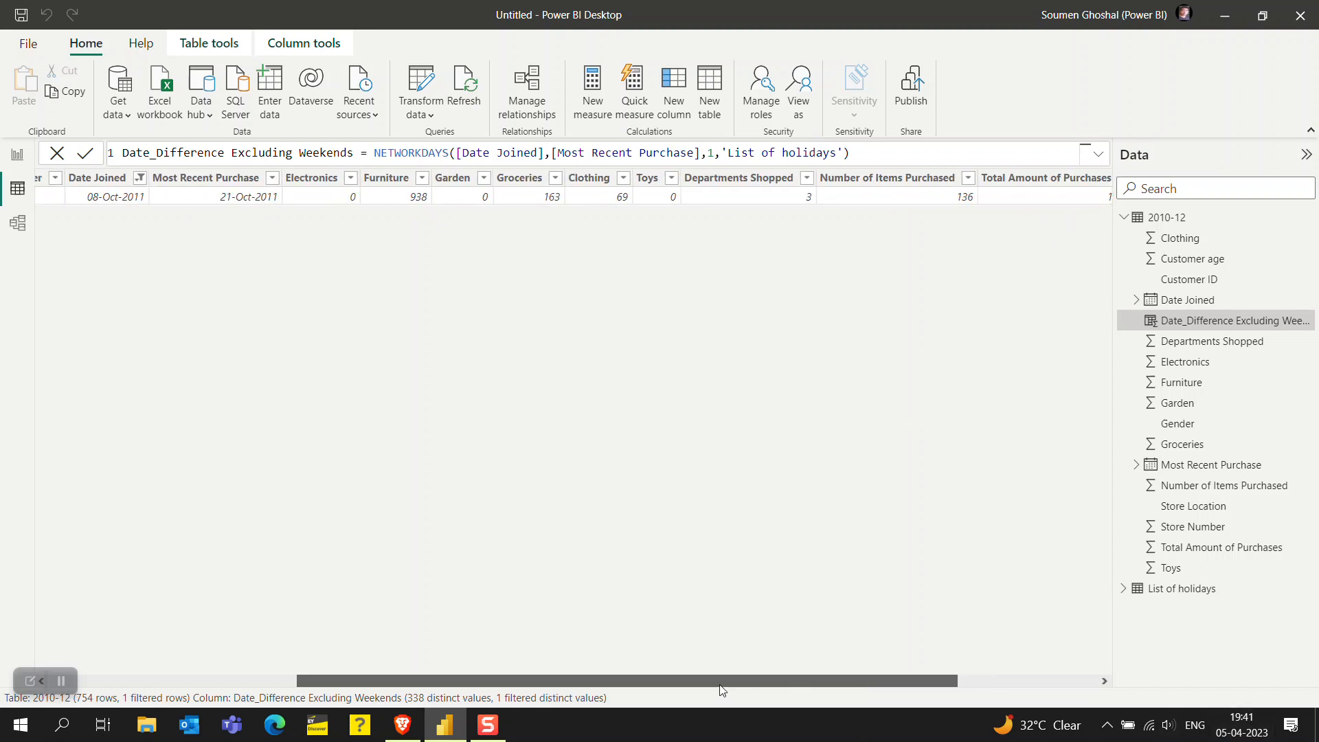